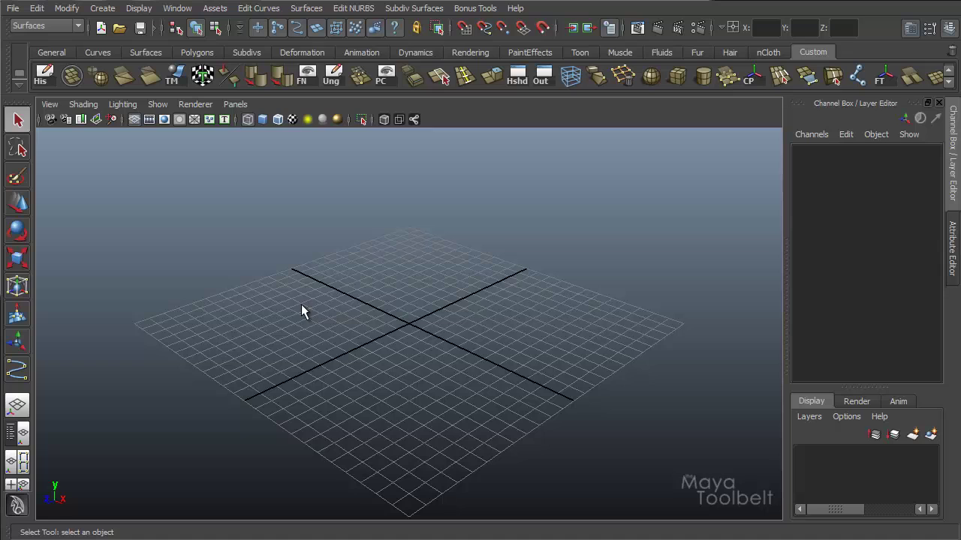
pyautogui.click(43, 22)
pyautogui.click(42, 24)
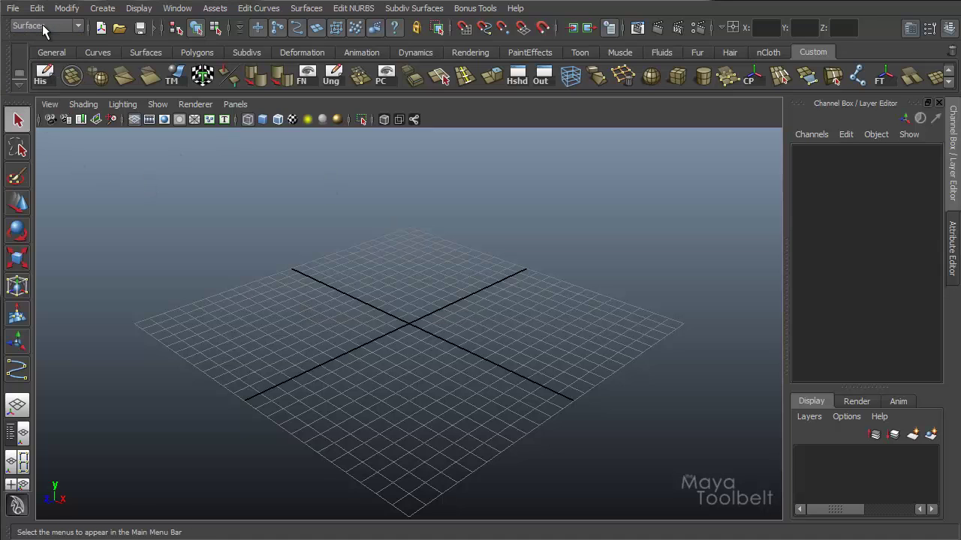
pyautogui.click(259, 9)
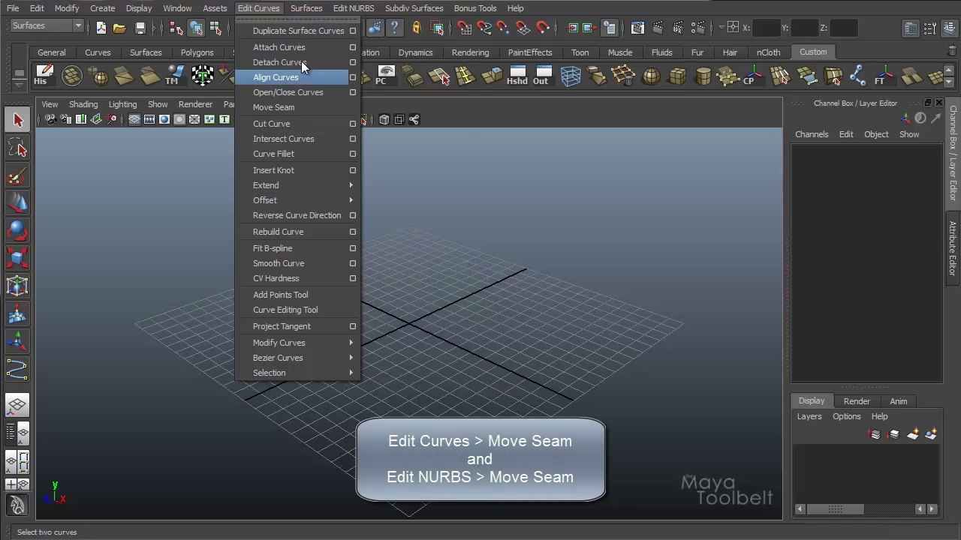
pyautogui.moveTo(349, 9)
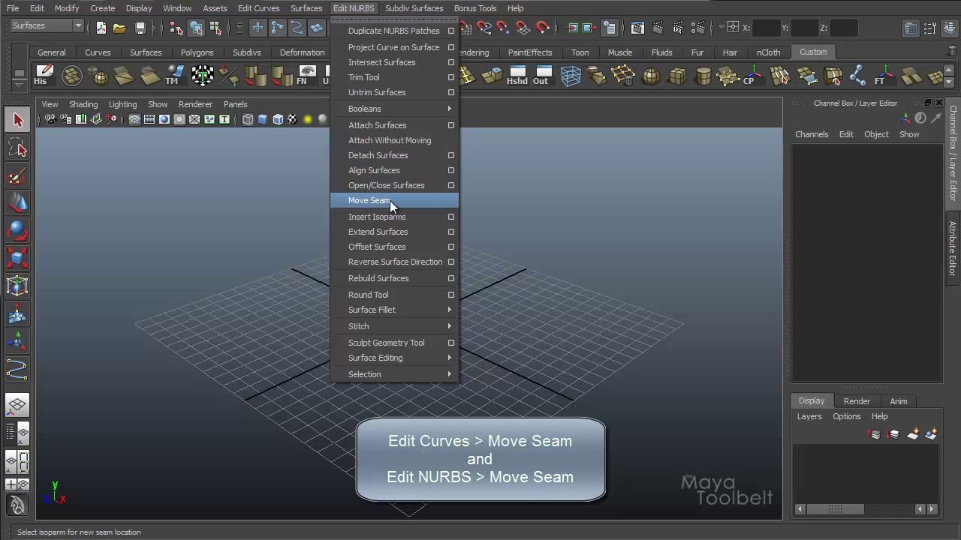
pyautogui.moveTo(261, 9)
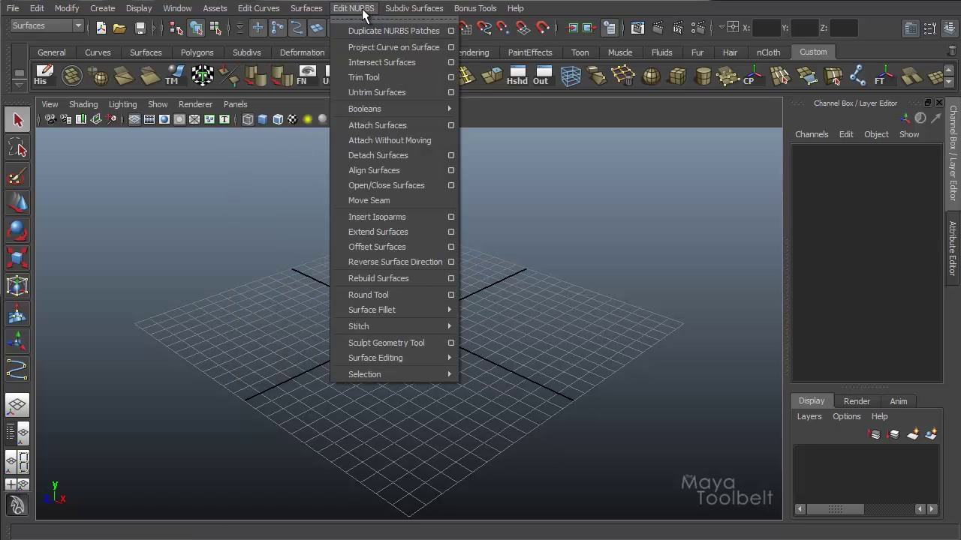
pyautogui.click(401, 203)
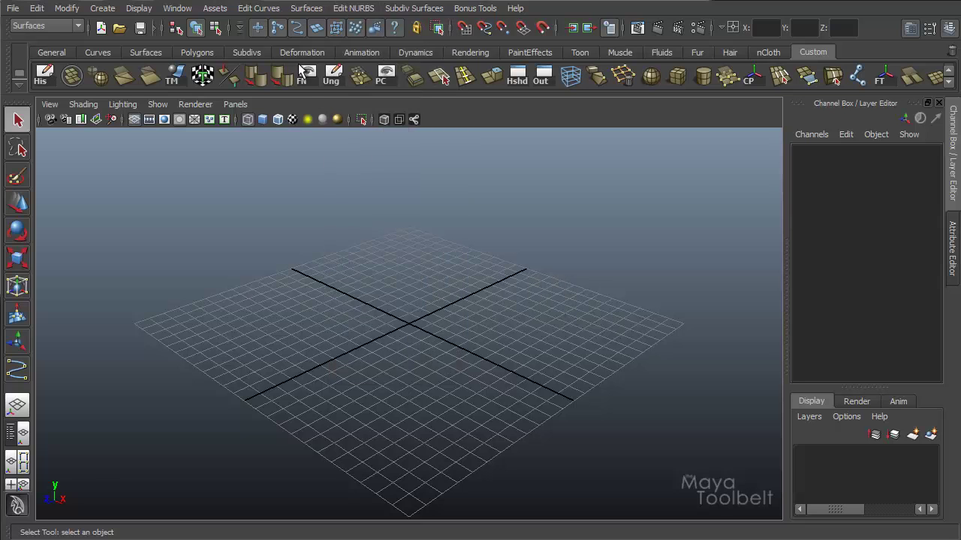
# Create a NURBS sphere with a radius of about 2.9 near the grid centre and display it shaded.
pyautogui.keyDown('alt'); pyautogui.moveTo(314, 312); pyautogui.dragTo(316, 337); pyautogui.keyUp('alt')
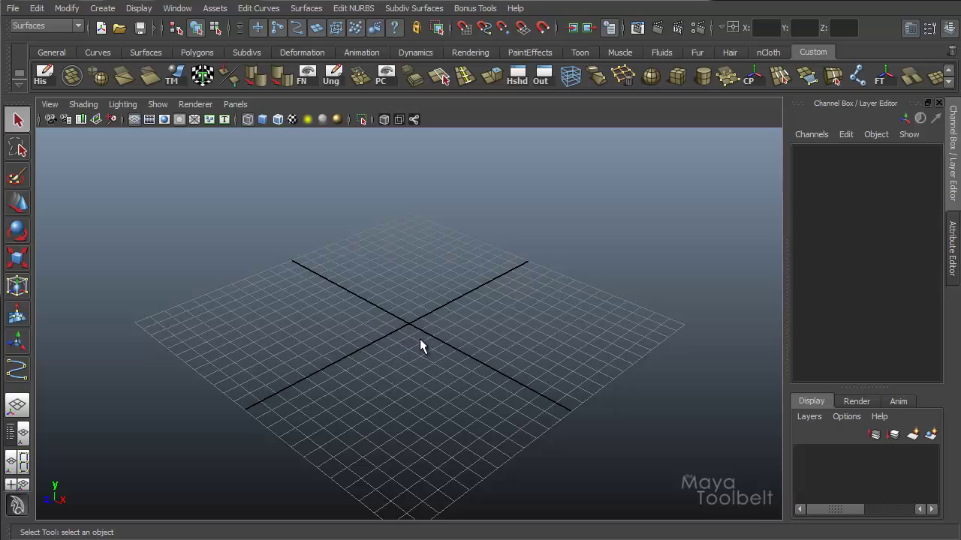
pyautogui.click(104, 9)
pyautogui.moveTo(178, 31)
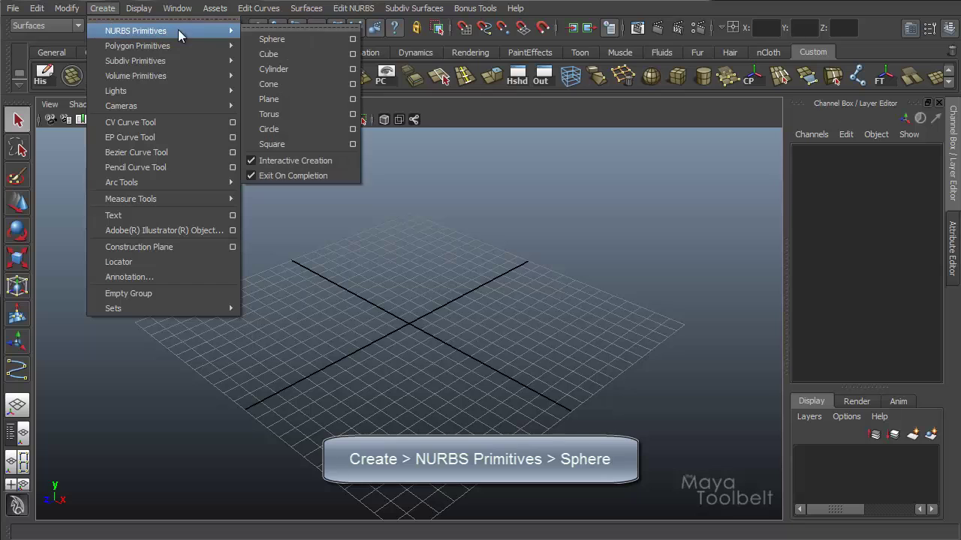
pyautogui.click(273, 33)
pyautogui.moveTo(406, 328); pyautogui.dragTo(471, 345)
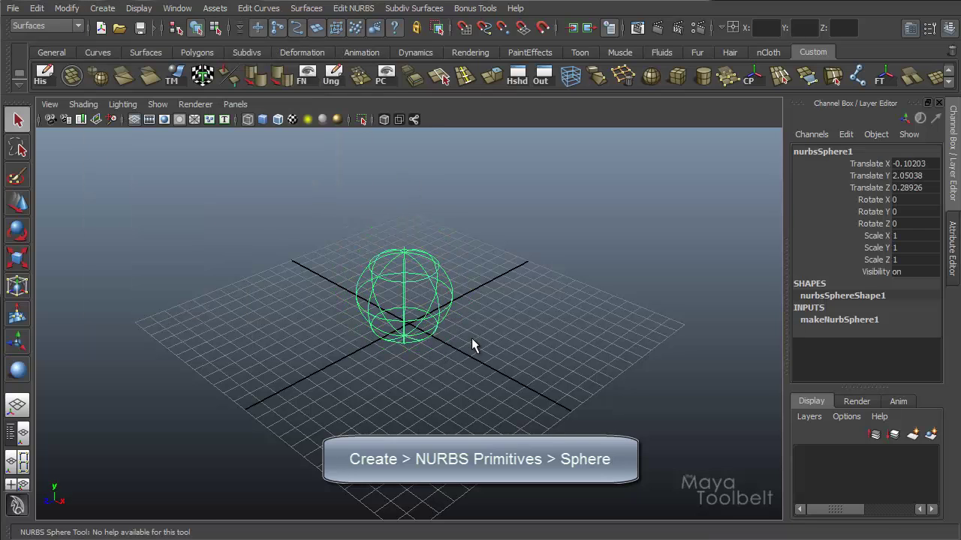
pyautogui.press('5')
pyautogui.moveTo(315, 343)
pyautogui.keyDown('alt'); pyautogui.mouseDown()
pyautogui.moveTo(306, 356)
pyautogui.moveTo(353, 376)
pyautogui.mouseUp(); pyautogui.keyUp('alt')
pyautogui.keyDown('alt'); pyautogui.moveTo(353, 375); pyautogui.dragTo(395, 392, button='right'); pyautogui.keyUp('alt')
pyautogui.keyDown('alt'); pyautogui.moveTo(394, 391); pyautogui.dragTo(482, 317); pyautogui.keyUp('alt')
pyautogui.keyDown('alt'); pyautogui.moveTo(482, 318); pyautogui.dragTo(564, 359, button='right'); pyautogui.keyUp('alt')
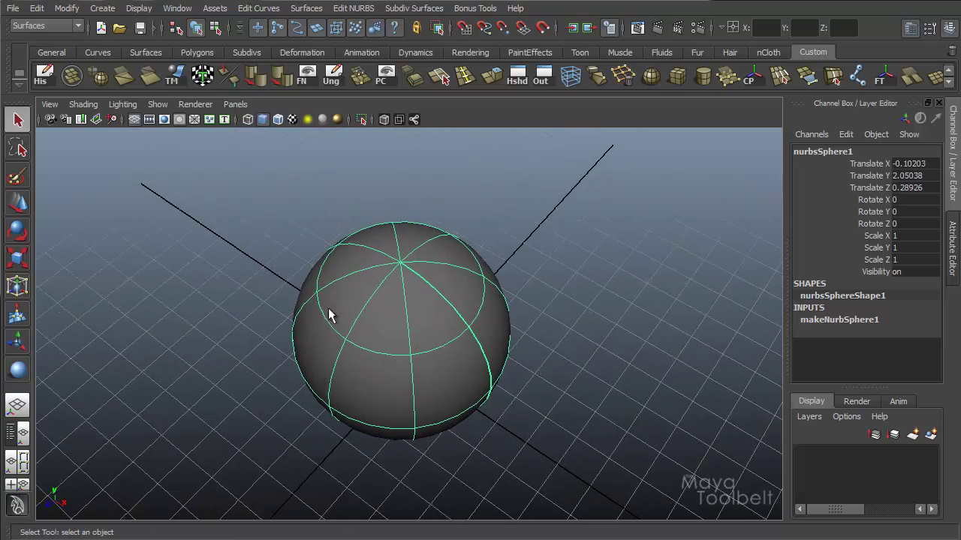
pyautogui.keyDown('alt'); pyautogui.moveTo(584, 346); pyautogui.dragTo(404, 203); pyautogui.keyUp('alt')
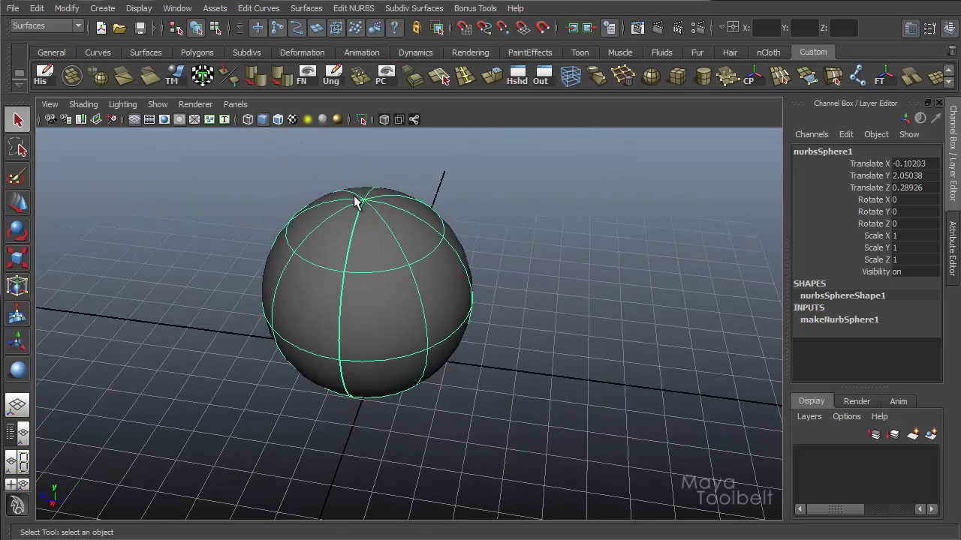
# Inspect the sphere's hulls by selecting the hull ring just below its top pole, and return to object mode.
pyautogui.keyDown('alt'); pyautogui.moveTo(355, 289); pyautogui.dragTo(431, 280); pyautogui.keyUp('alt')
pyautogui.press('w')
pyautogui.moveTo(416, 256); pyautogui.dragTo(489, 253, button='right')
pyautogui.keyDown('alt'); pyautogui.moveTo(489, 253); pyautogui.dragTo(472, 218); pyautogui.keyUp('alt')
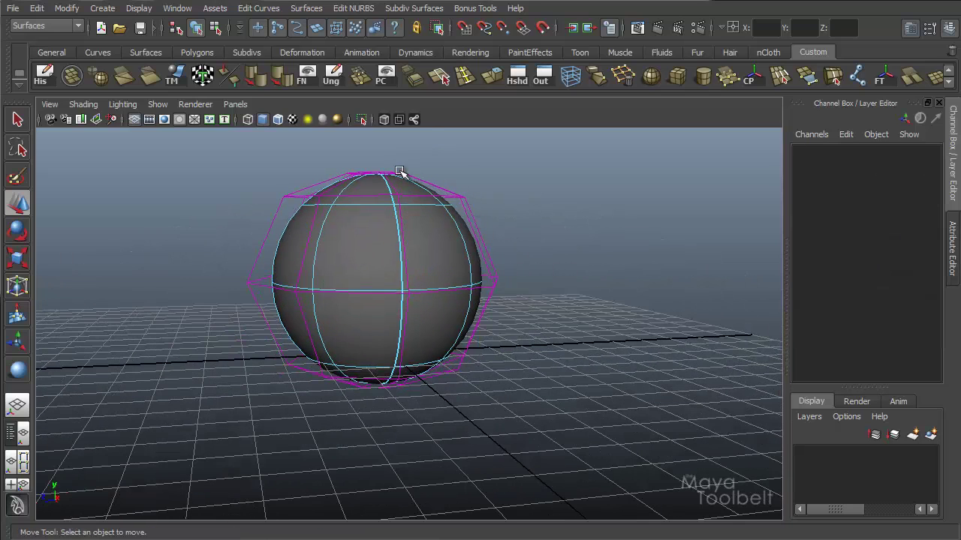
pyautogui.keyDown('alt'); pyautogui.moveTo(526, 258); pyautogui.dragTo(500, 328); pyautogui.keyUp('alt')
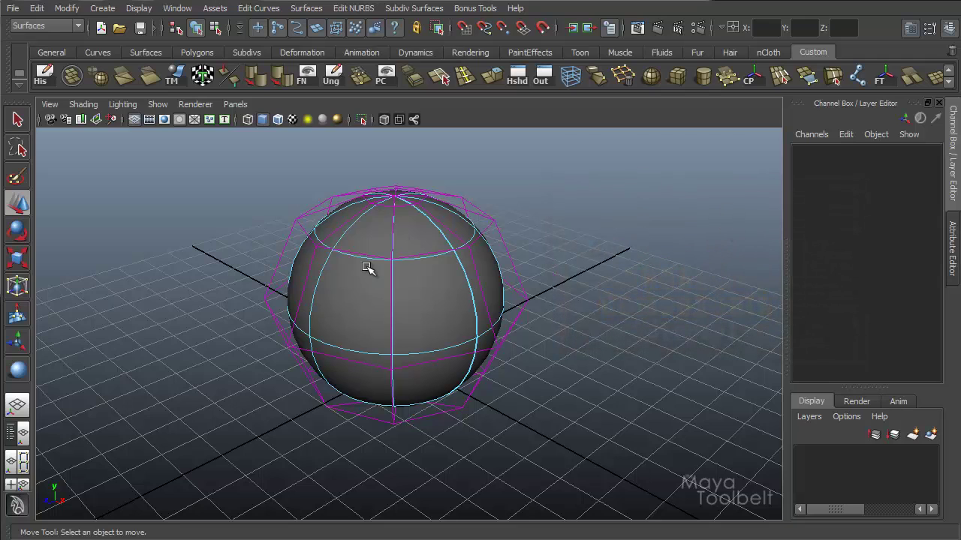
pyautogui.click(349, 251)
pyautogui.keyDown('alt'); pyautogui.moveTo(494, 307); pyautogui.dragTo(333, 355); pyautogui.keyUp('alt')
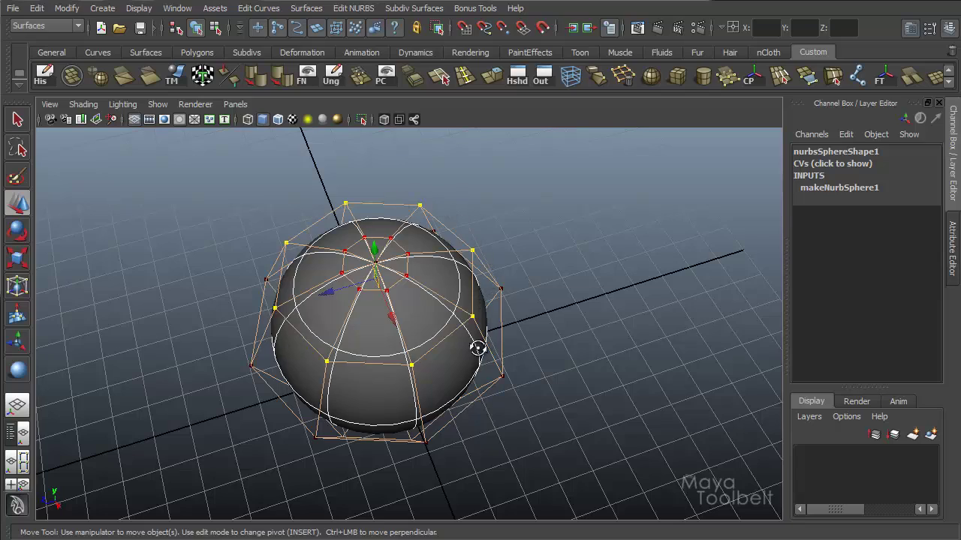
pyautogui.keyDown('alt'); pyautogui.moveTo(478, 347); pyautogui.dragTo(350, 275); pyautogui.keyUp('alt')
pyautogui.keyDown('alt'); pyautogui.moveTo(454, 329); pyautogui.dragTo(483, 351); pyautogui.keyUp('alt')
pyautogui.press('r')
pyautogui.keyDown('ctrl'); pyautogui.moveTo(404, 391); pyautogui.dragTo(447, 407, button='middle'); pyautogui.keyUp('ctrl')
pyautogui.keyDown('alt'); pyautogui.moveTo(530, 379); pyautogui.dragTo(501, 277); pyautogui.keyUp('alt')
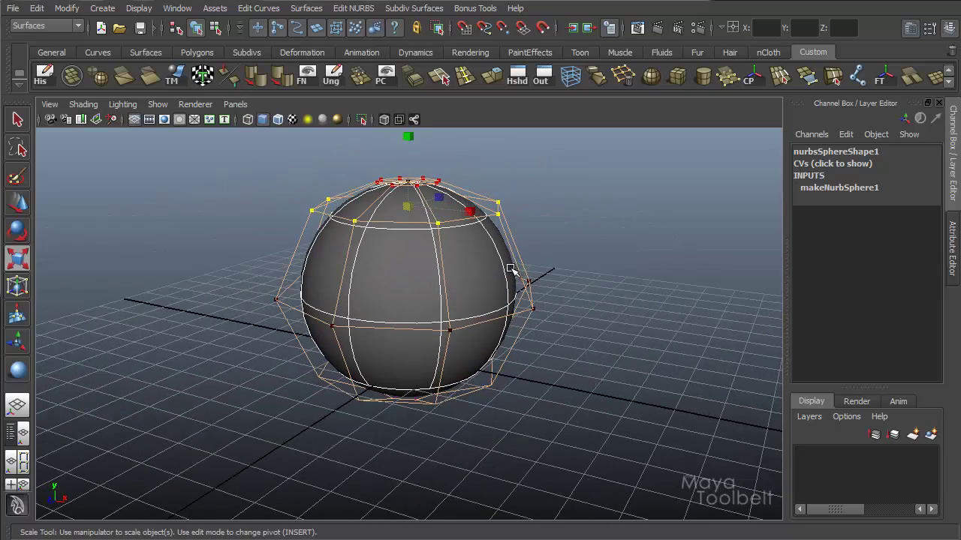
pyautogui.press('F8')
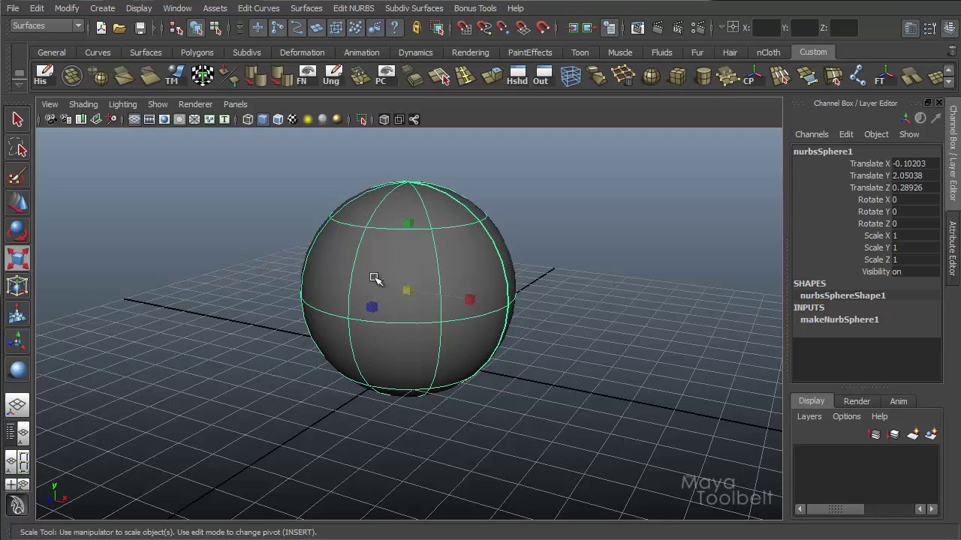
# Examine the thicker seam isoparm running down the sphere from its top pole.
pyautogui.keyDown('alt'); pyautogui.moveTo(429, 262); pyautogui.dragTo(373, 320); pyautogui.keyUp('alt')
pyautogui.keyDown('alt'); pyautogui.moveTo(373, 319); pyautogui.dragTo(577, 334, button='right'); pyautogui.keyUp('alt')
pyautogui.keyDown('alt'); pyautogui.moveTo(578, 334); pyautogui.dragTo(556, 318); pyautogui.keyUp('alt')
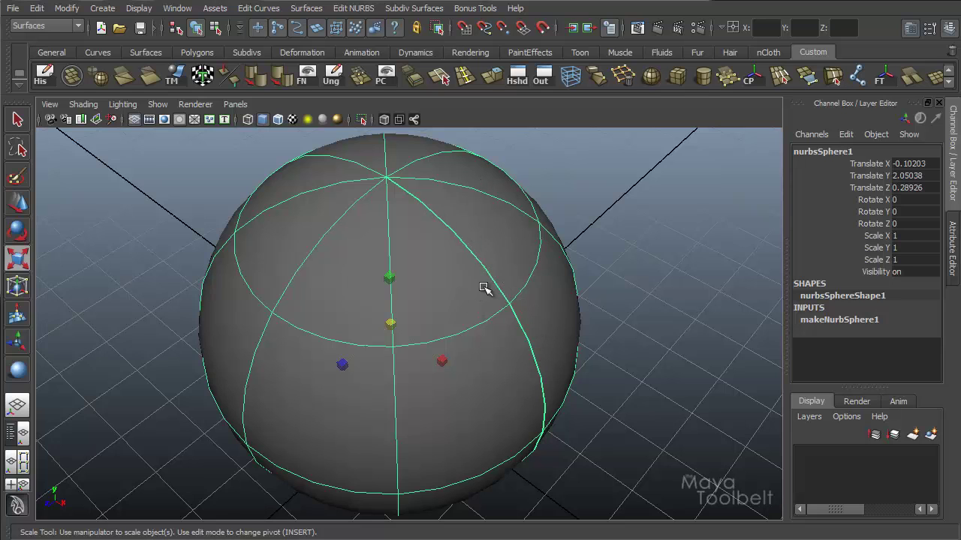
pyautogui.keyDown('alt'); pyautogui.moveTo(526, 333); pyautogui.dragTo(453, 333); pyautogui.keyUp('alt')
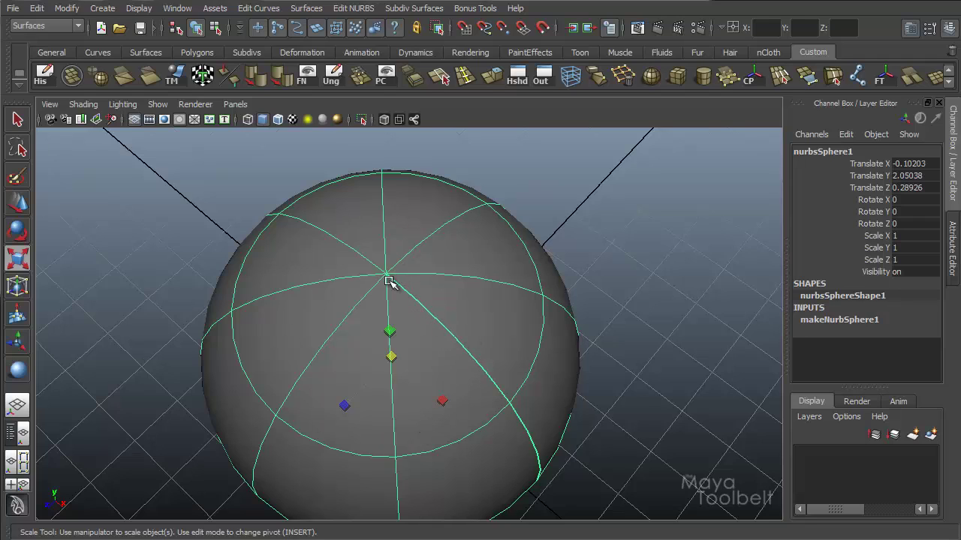
pyautogui.press('q')
pyautogui.keyDown('alt'); pyautogui.moveTo(559, 464); pyautogui.dragTo(524, 364); pyautogui.keyUp('alt')
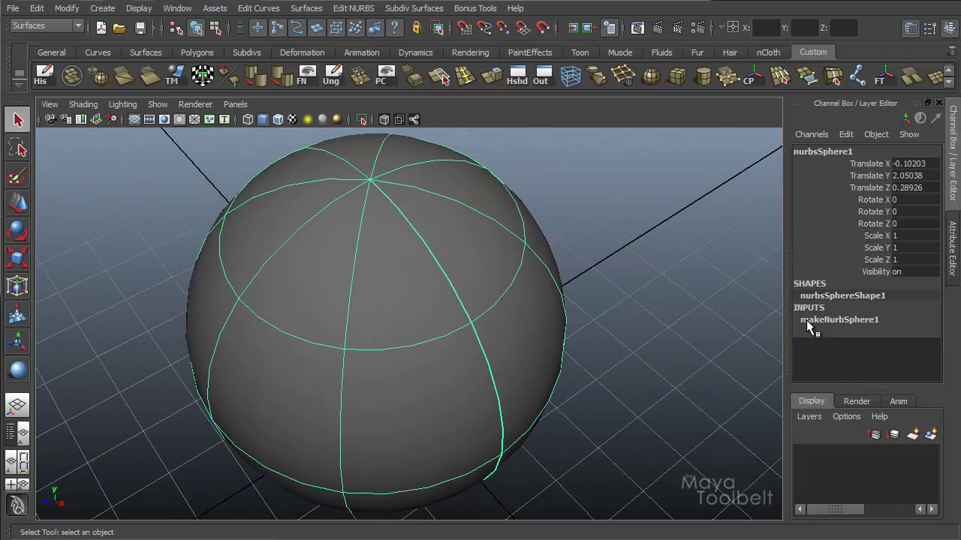
# Reduce the sphere's End Sweep to about 292 in its makeNurbSphere1 construction settings to open the surface at the seam.
pyautogui.click(869, 322)
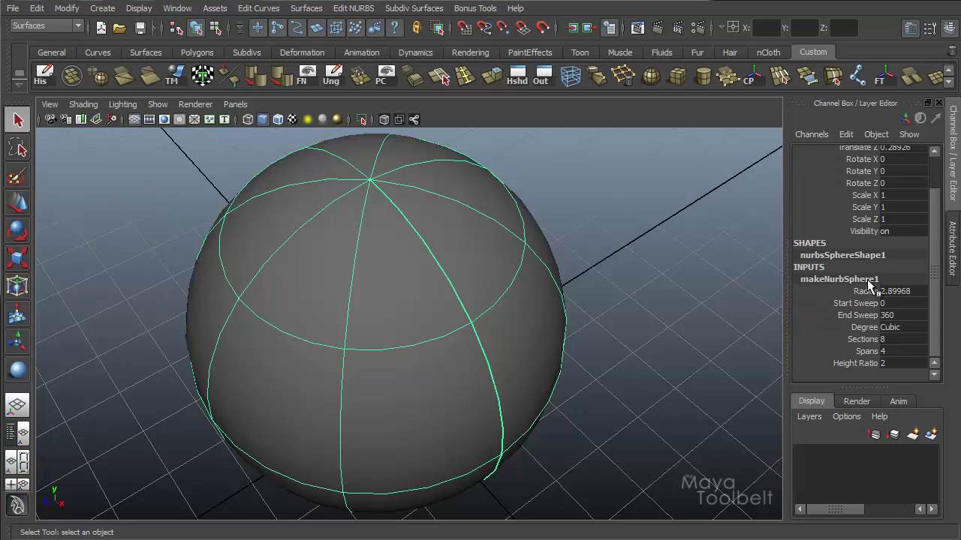
pyautogui.keyDown('alt'); pyautogui.moveTo(568, 342); pyautogui.dragTo(556, 323); pyautogui.keyUp('alt')
pyautogui.keyDown('alt'); pyautogui.moveTo(554, 333); pyautogui.dragTo(511, 322, button='right'); pyautogui.keyUp('alt')
pyautogui.keyDown('alt'); pyautogui.moveTo(532, 337); pyautogui.dragTo(539, 348); pyautogui.keyUp('alt')
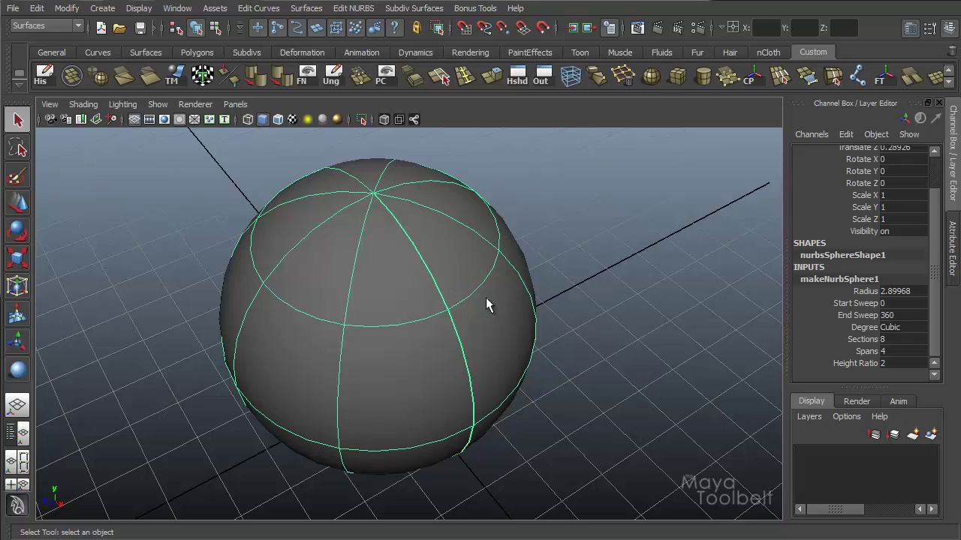
pyautogui.keyDown('alt'); pyautogui.moveTo(459, 308); pyautogui.dragTo(414, 415); pyautogui.keyUp('alt')
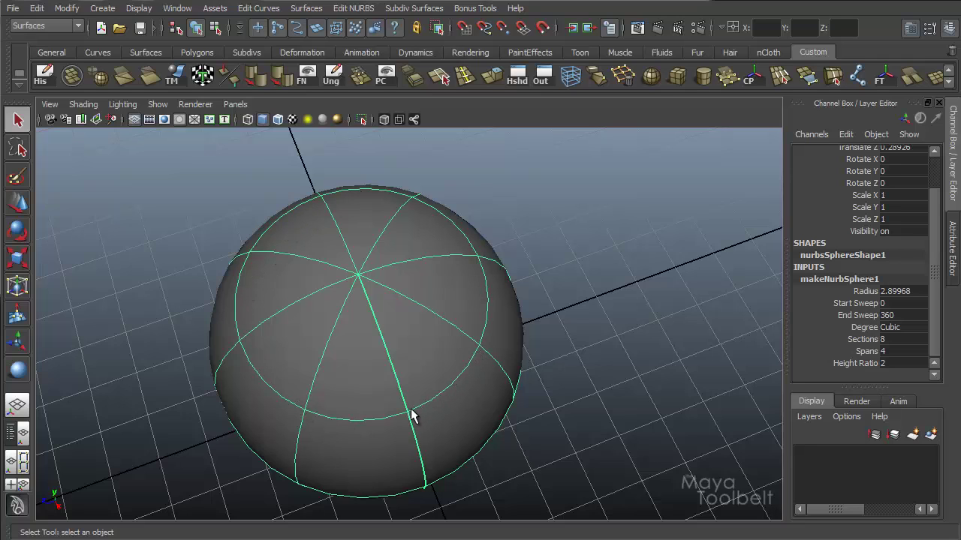
pyautogui.keyDown('alt'); pyautogui.moveTo(475, 403); pyautogui.dragTo(525, 338); pyautogui.keyUp('alt')
pyautogui.click(861, 315)
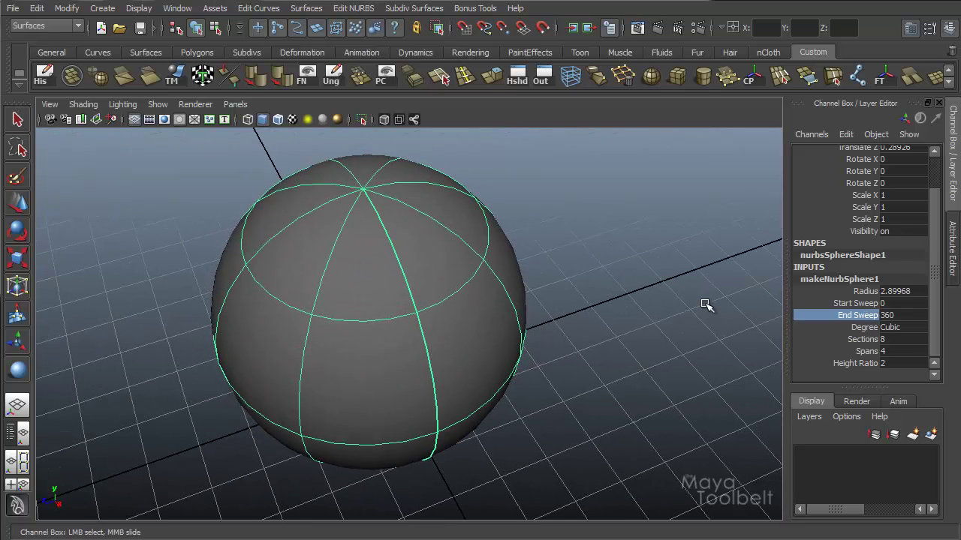
pyautogui.keyDown('alt'); pyautogui.moveTo(691, 340); pyautogui.dragTo(640, 364); pyautogui.keyUp('alt')
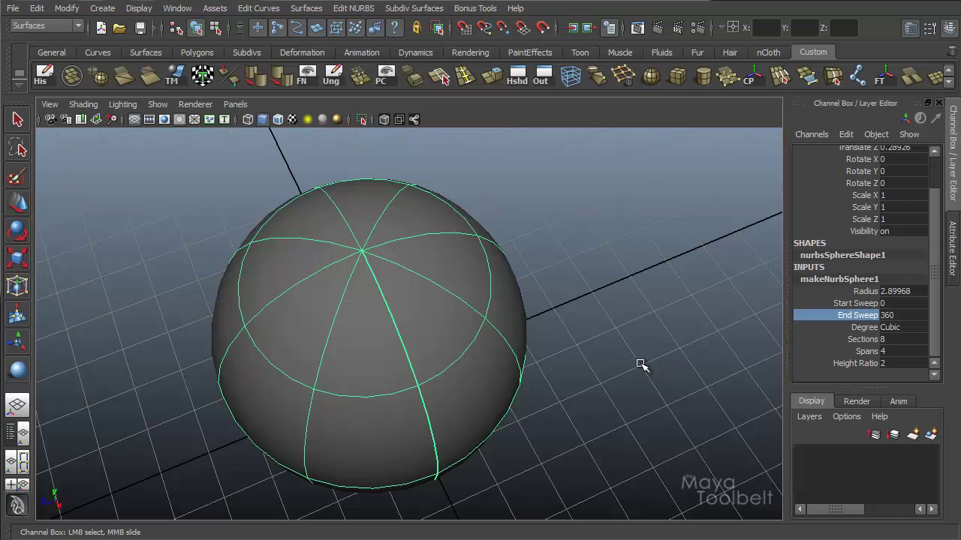
pyautogui.moveTo(637, 335); pyautogui.dragTo(191, 443, button='middle')
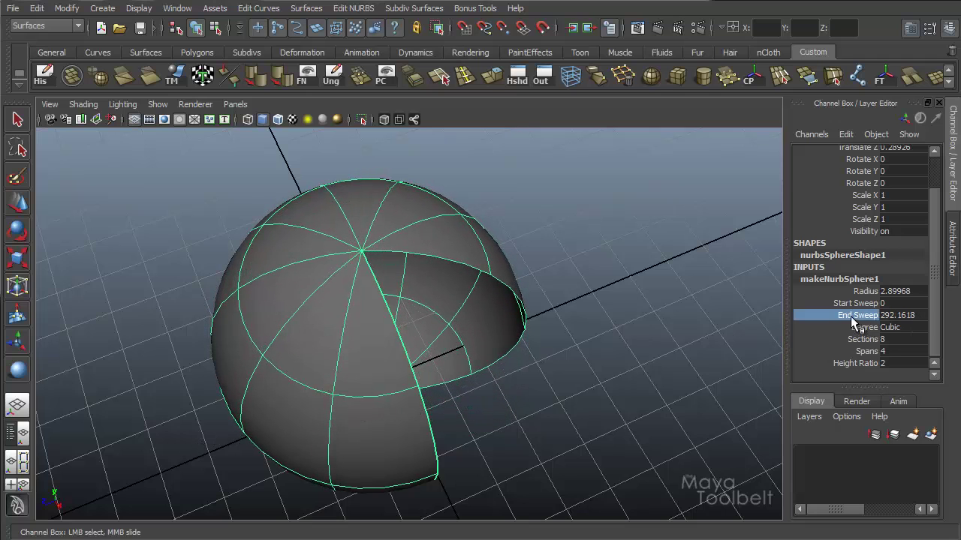
# Examine the opened edges of the sphere along the seam and restore its End Sweep to 360.
pyautogui.keyDown('alt'); pyautogui.moveTo(535, 429); pyautogui.dragTo(368, 432); pyautogui.keyUp('alt')
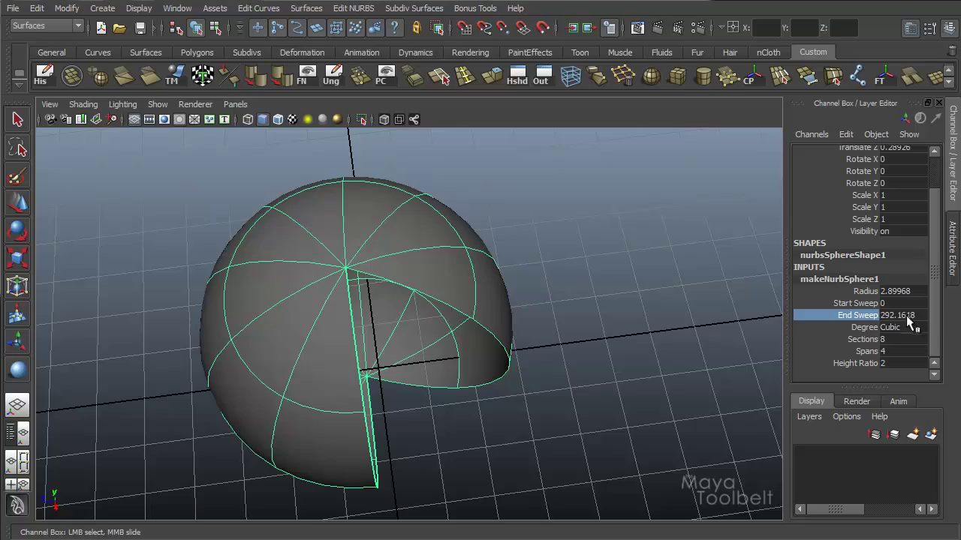
pyautogui.keyDown('alt'); pyautogui.moveTo(510, 372); pyautogui.dragTo(386, 233); pyautogui.keyUp('alt')
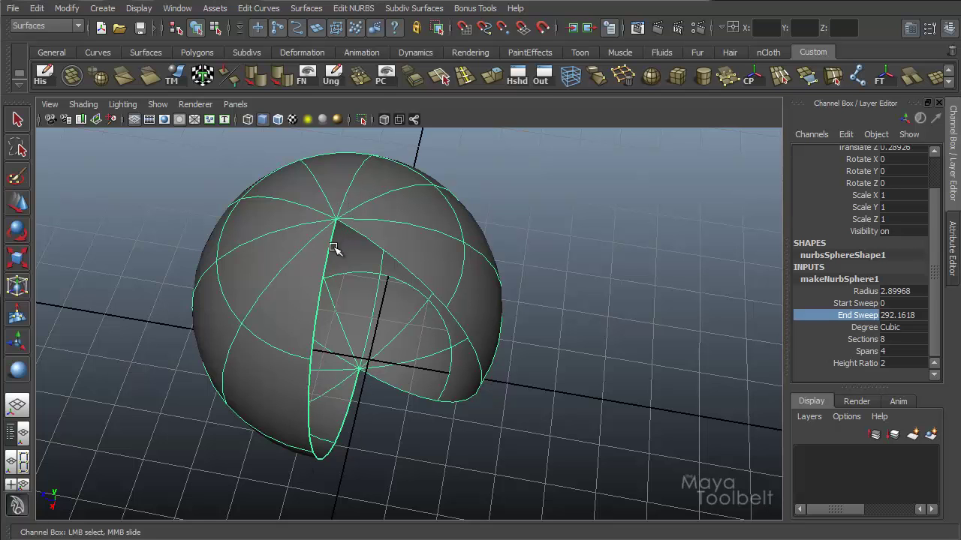
pyautogui.keyDown('alt'); pyautogui.moveTo(550, 334); pyautogui.dragTo(574, 324); pyautogui.keyUp('alt')
pyautogui.keyDown('alt'); pyautogui.moveTo(574, 324); pyautogui.dragTo(583, 376); pyautogui.keyUp('alt')
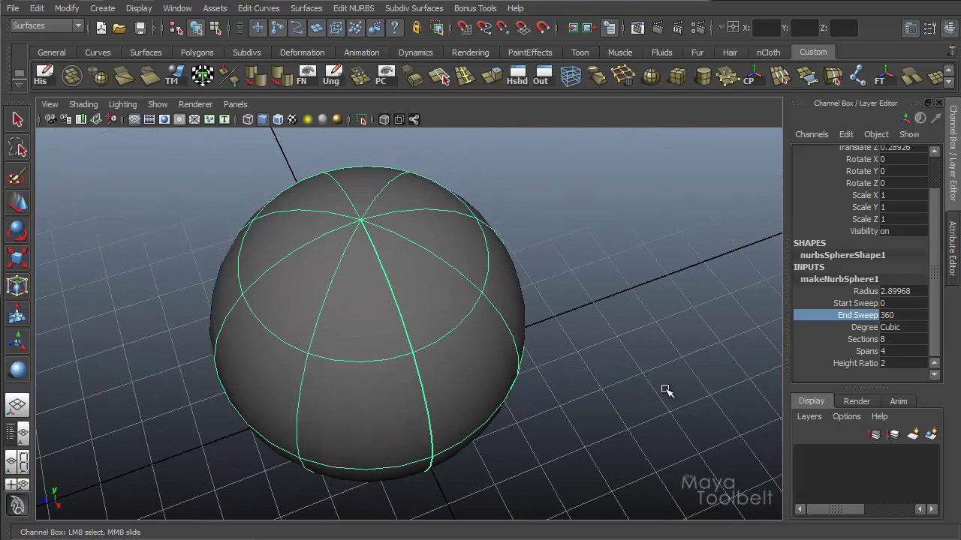
pyautogui.click(354, 8)
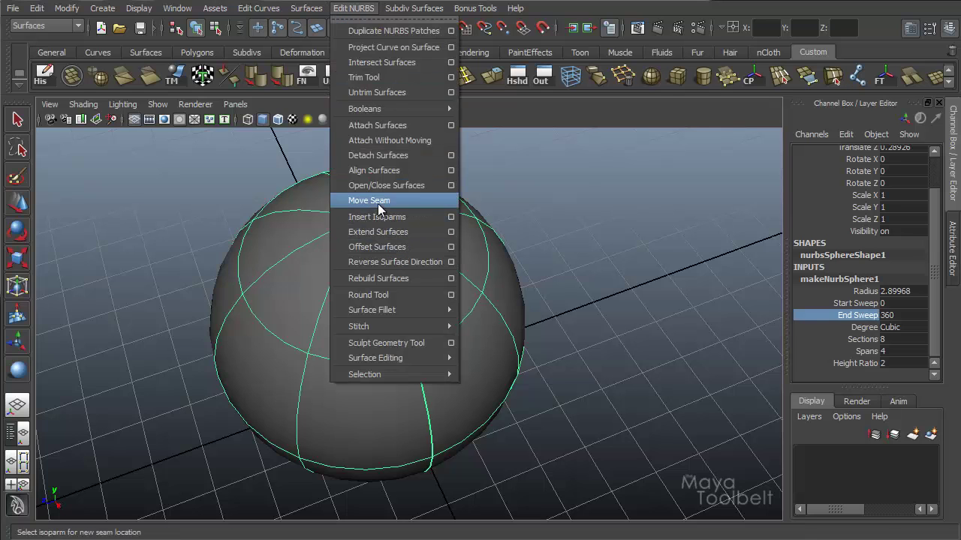
pyautogui.click(597, 203)
pyautogui.keyDown('alt'); pyautogui.moveTo(597, 352); pyautogui.dragTo(576, 328); pyautogui.keyUp('alt')
pyautogui.click(489, 328)
pyautogui.keyDown('alt'); pyautogui.moveTo(550, 283); pyautogui.dragTo(540, 306); pyautogui.keyUp('alt')
pyautogui.keyDown('alt'); pyautogui.moveTo(476, 387); pyautogui.dragTo(397, 214); pyautogui.keyUp('alt')
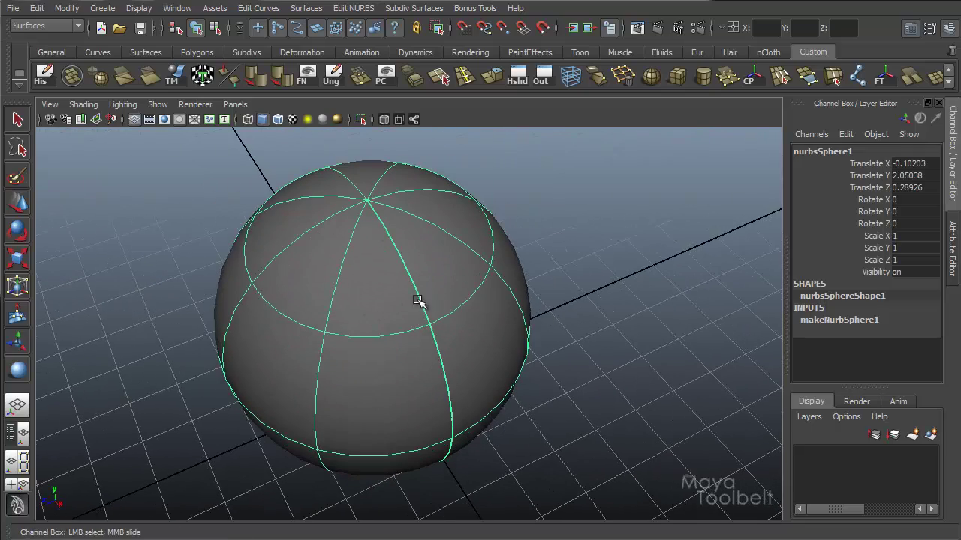
# Select the sphere's existing isoparm on the opposite side of the pole from the seam and apply Move Seam to it.
pyautogui.keyDown('alt'); pyautogui.moveTo(575, 328); pyautogui.dragTo(599, 343); pyautogui.keyUp('alt')
pyautogui.keyDown('alt'); pyautogui.moveTo(612, 314); pyautogui.dragTo(623, 321); pyautogui.keyUp('alt')
pyautogui.rightClick(400, 257)
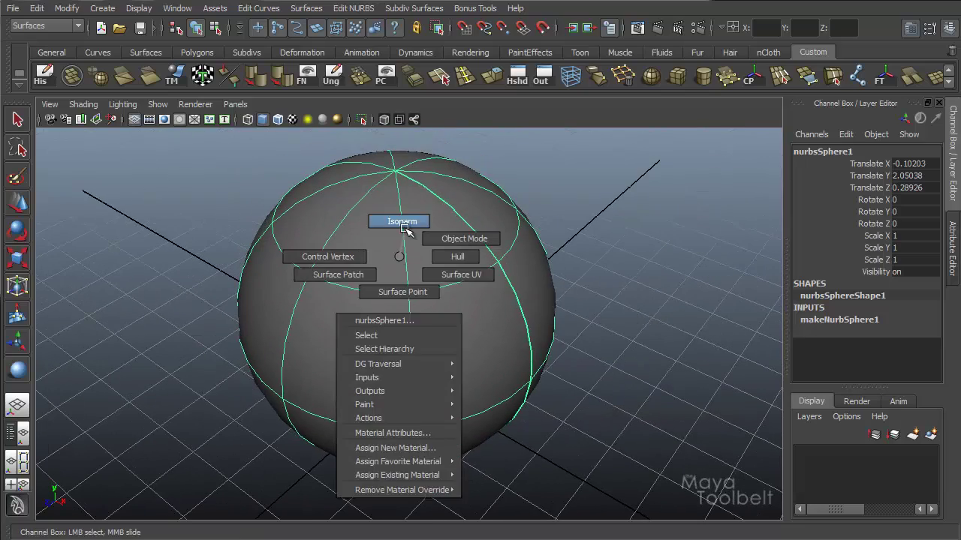
pyautogui.click(402, 222)
pyautogui.keyDown('alt'); pyautogui.moveTo(620, 340); pyautogui.dragTo(637, 326); pyautogui.keyUp('alt')
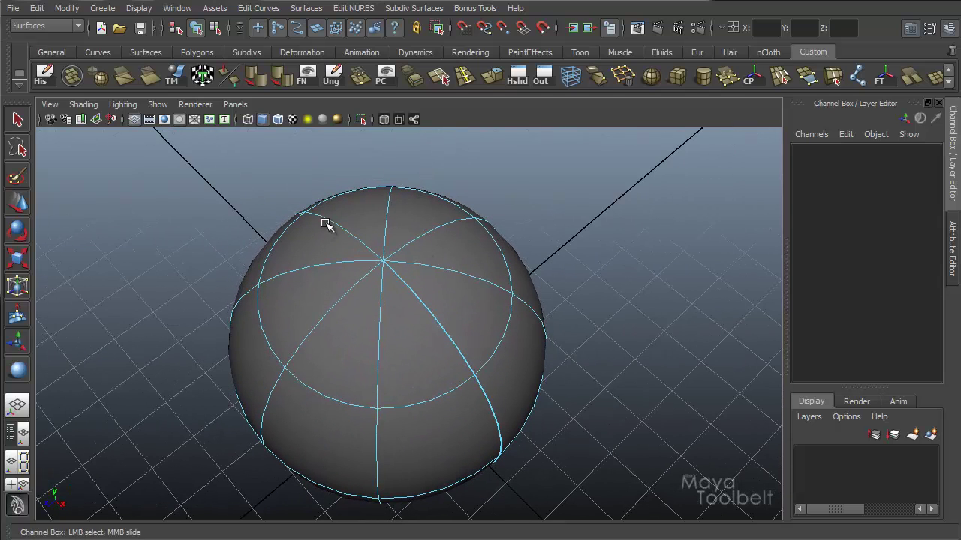
pyautogui.click(327, 217)
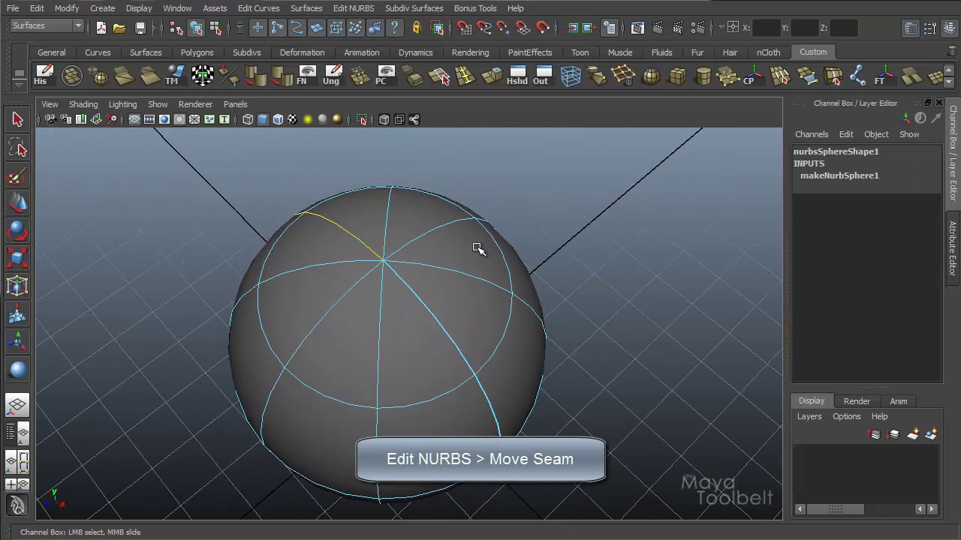
pyautogui.click(351, 11)
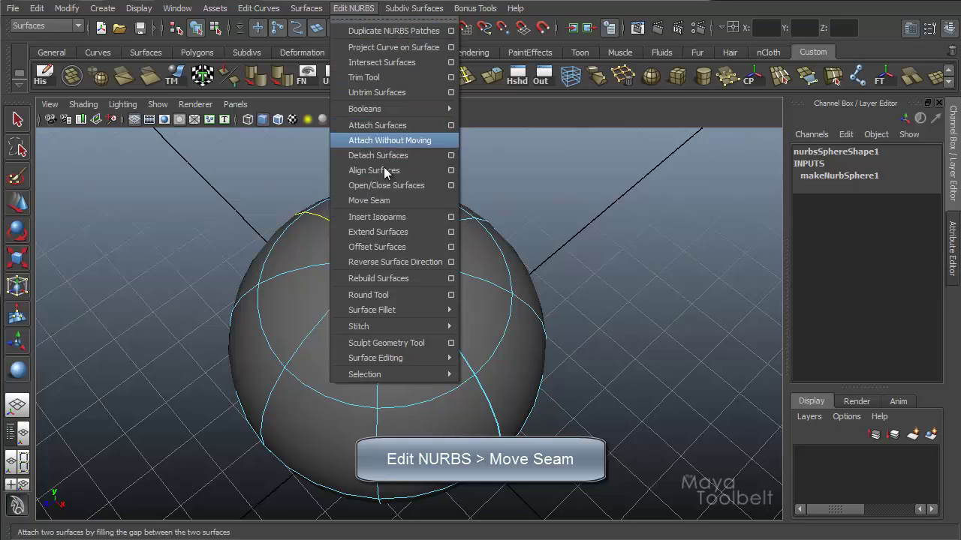
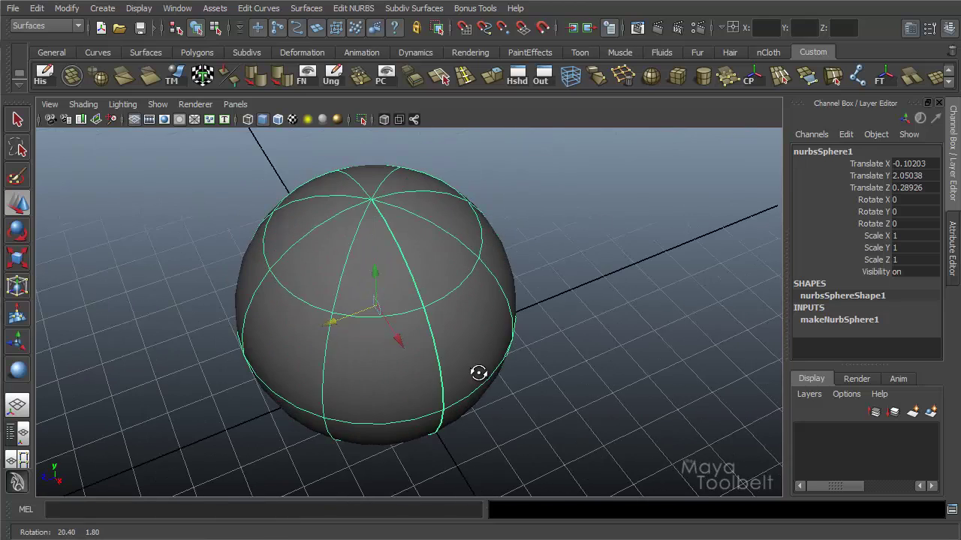
# Open the UV Texture Editor beside the sphere, frame its full UV layout and hide the editor's grid.
pyautogui.press('w')
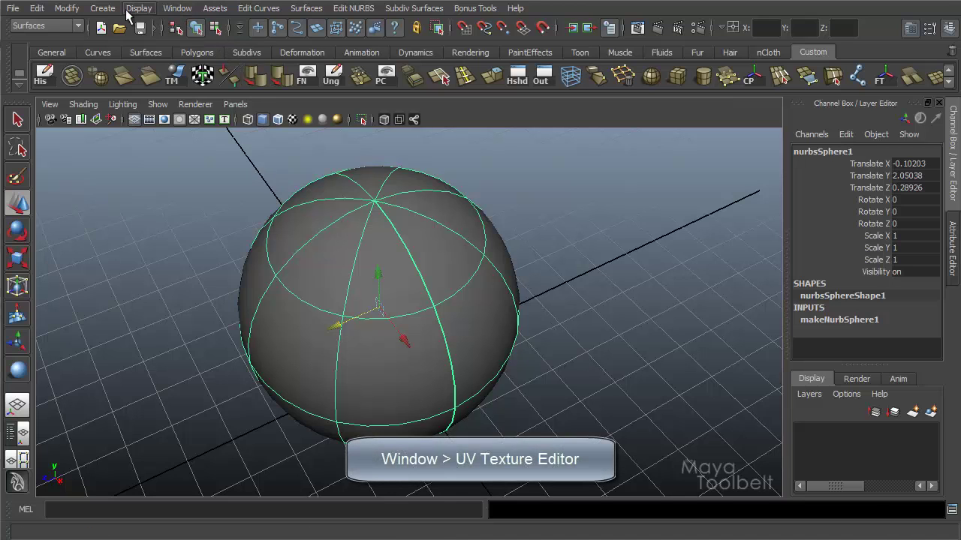
pyautogui.click(175, 9)
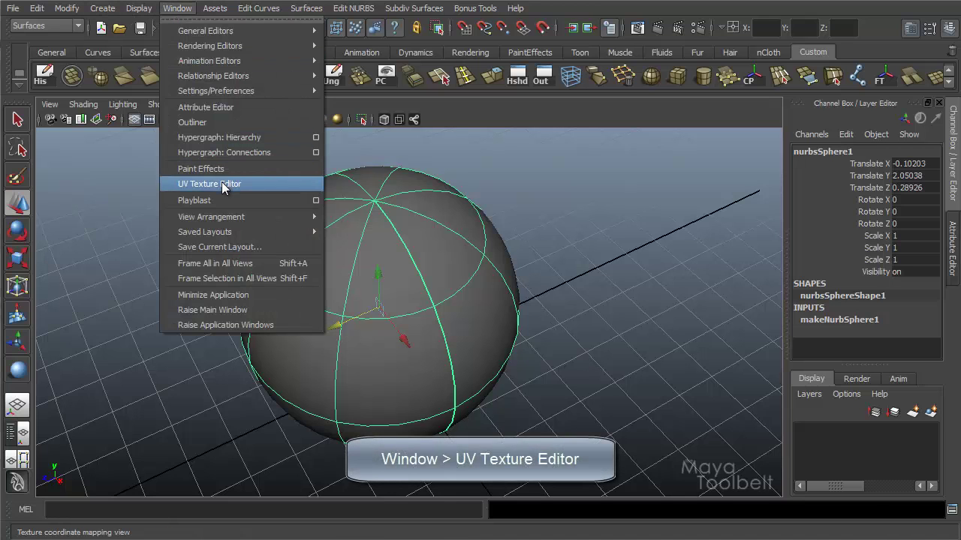
pyautogui.click(223, 188)
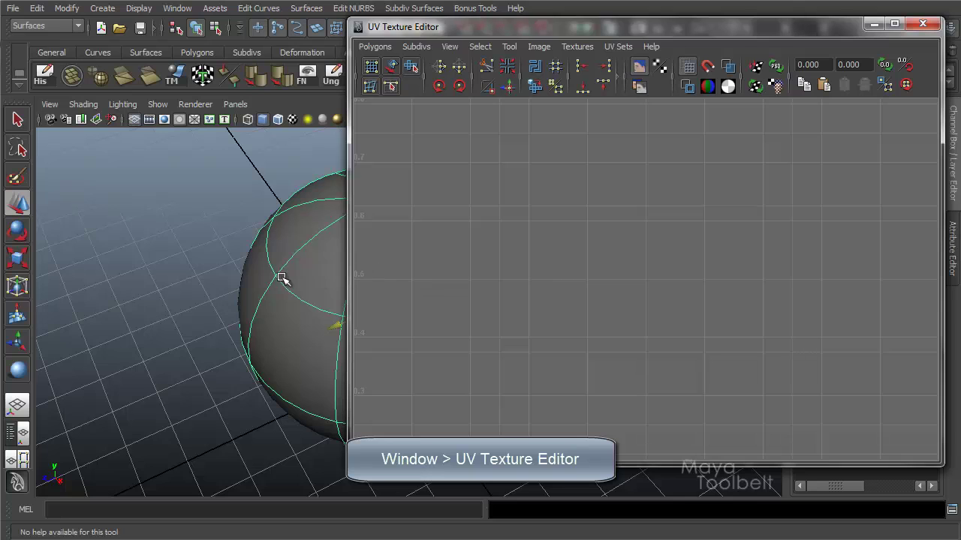
pyautogui.keyDown('alt'); pyautogui.moveTo(256, 272); pyautogui.dragTo(109, 293, button='middle'); pyautogui.keyUp('alt')
pyautogui.keyDown('alt'); pyautogui.moveTo(697, 241); pyautogui.dragTo(491, 203, button='right'); pyautogui.keyUp('alt')
pyautogui.keyDown('alt'); pyautogui.moveTo(709, 216); pyautogui.dragTo(689, 214, button='right'); pyautogui.keyUp('alt')
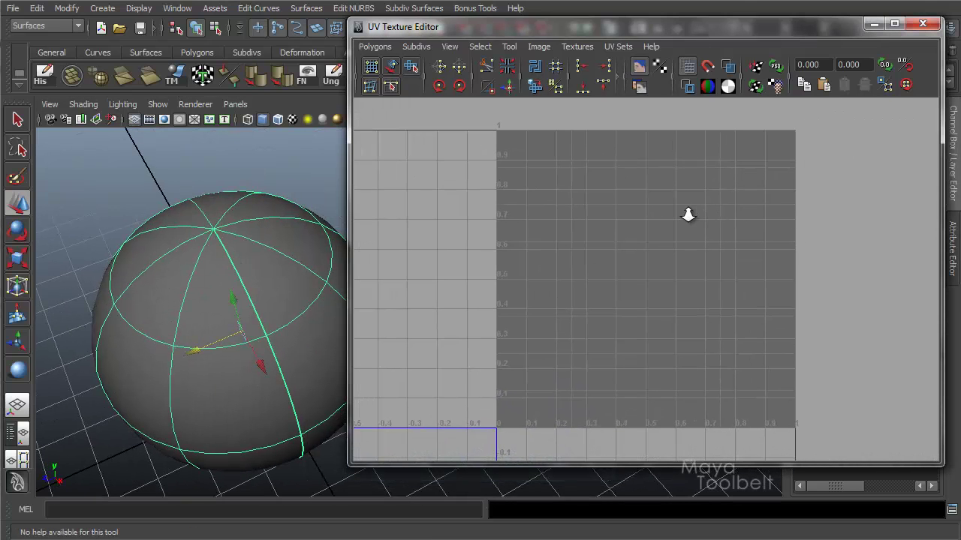
pyautogui.click(306, 165)
pyautogui.click(245, 331)
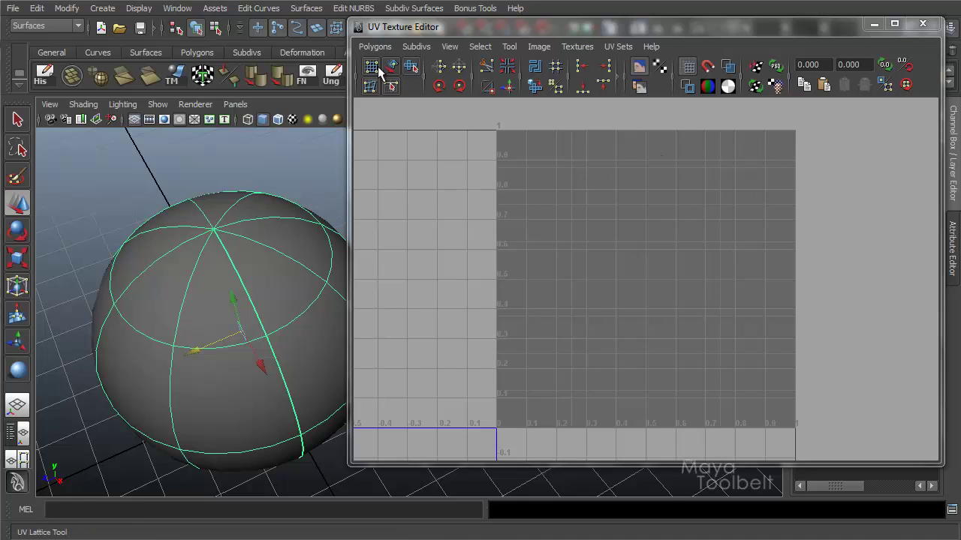
pyautogui.click(689, 67)
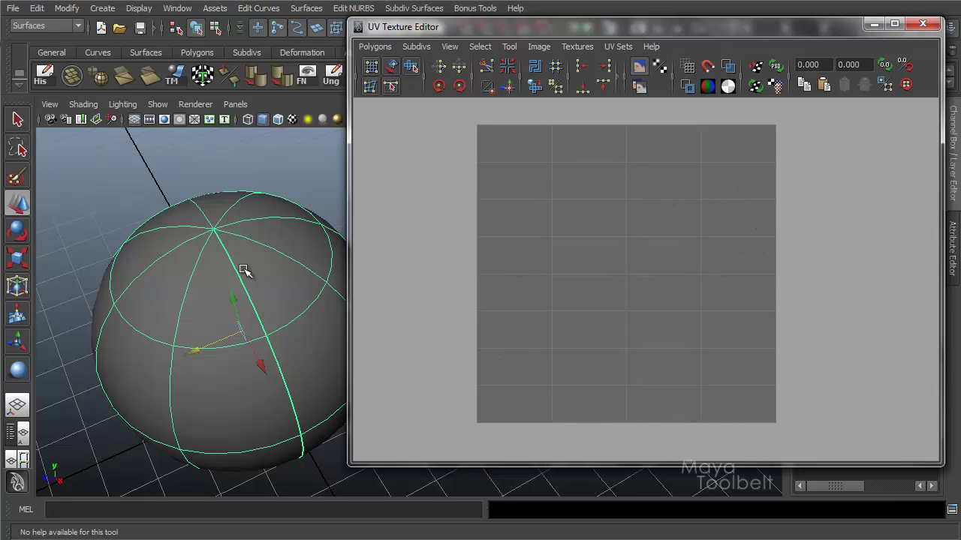
# Enable UV selection for the sphere's layout, try moving the UV at 0.25, 0.75 and undo the move.
pyautogui.rightClick(533, 195)
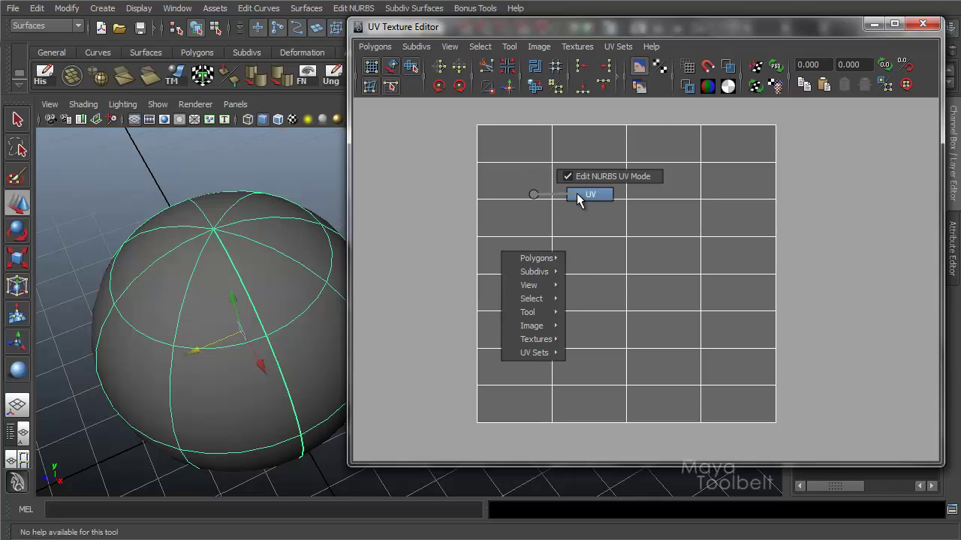
pyautogui.moveTo(577, 193); pyautogui.dragTo(577, 194, button='right')
pyautogui.click(554, 199)
pyautogui.moveTo(553, 193); pyautogui.dragTo(576, 207)
pyautogui.hotkey('ctrl', 'z')
# Locate the point on the sphere that corresponds to the selected UV at 0.25, 0.75.
pyautogui.keyDown('alt'); pyautogui.moveTo(248, 319); pyautogui.dragTo(330, 319); pyautogui.keyUp('alt')
pyautogui.keyDown('alt'); pyautogui.moveTo(319, 318); pyautogui.dragTo(180, 315, button='middle'); pyautogui.keyUp('alt')
pyautogui.keyDown('alt'); pyautogui.moveTo(225, 307); pyautogui.dragTo(316, 287); pyautogui.keyUp('alt')
pyautogui.keyDown('alt'); pyautogui.moveTo(316, 287); pyautogui.dragTo(180, 273, button='middle'); pyautogui.keyUp('alt')
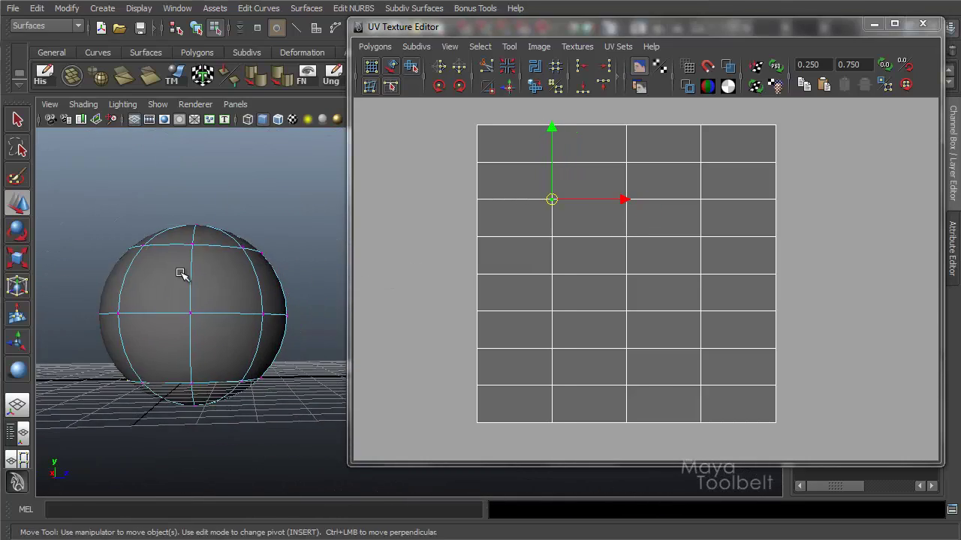
pyautogui.keyDown('alt'); pyautogui.moveTo(180, 273); pyautogui.dragTo(217, 176); pyautogui.keyUp('alt')
pyautogui.click(137, 118)
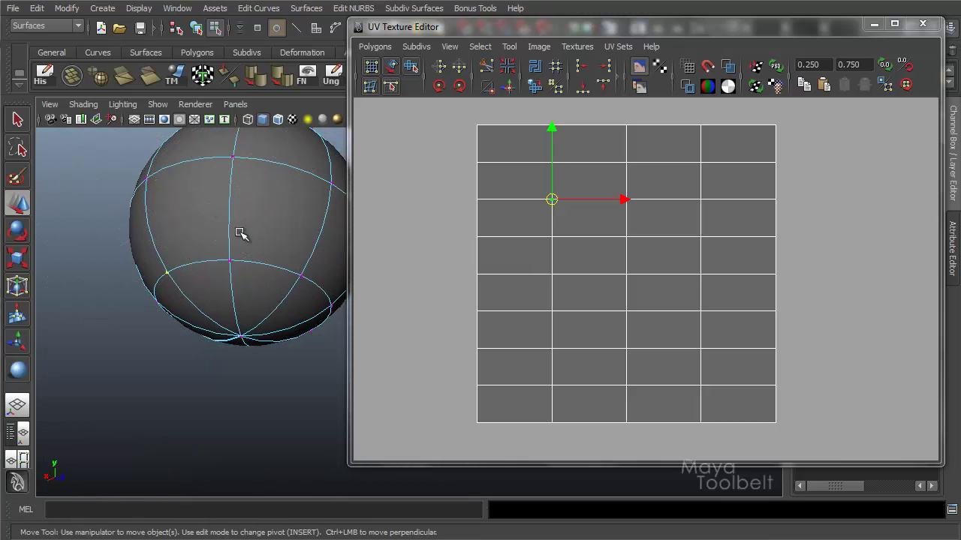
pyautogui.keyDown('alt'); pyautogui.moveTo(240, 232); pyautogui.dragTo(242, 308); pyautogui.keyUp('alt')
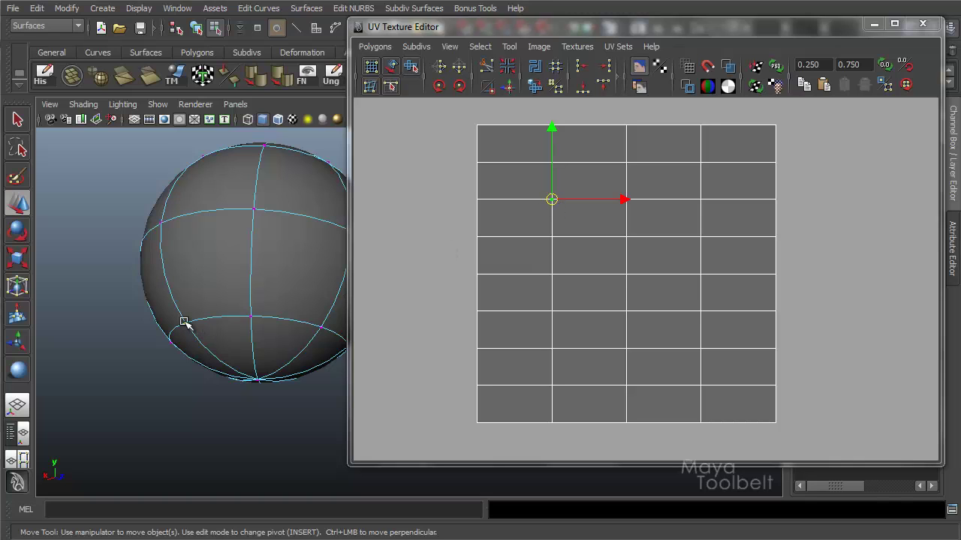
# Select the UV column at U 1.0 and examine where it falls at the sphere's pole.
pyautogui.keyDown('alt'); pyautogui.moveTo(300, 268); pyautogui.dragTo(311, 273); pyautogui.keyUp('alt')
pyautogui.click(310, 272)
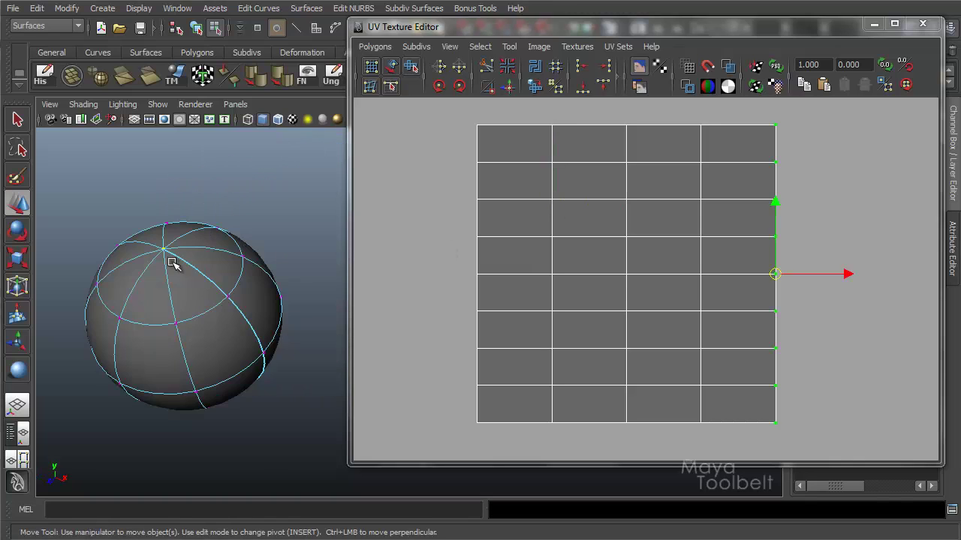
pyautogui.keyDown('alt'); pyautogui.moveTo(157, 298); pyautogui.dragTo(222, 312, button='middle'); pyautogui.keyUp('alt')
pyautogui.keyDown('alt'); pyautogui.moveTo(221, 311); pyautogui.dragTo(258, 293, button='right'); pyautogui.keyUp('alt')
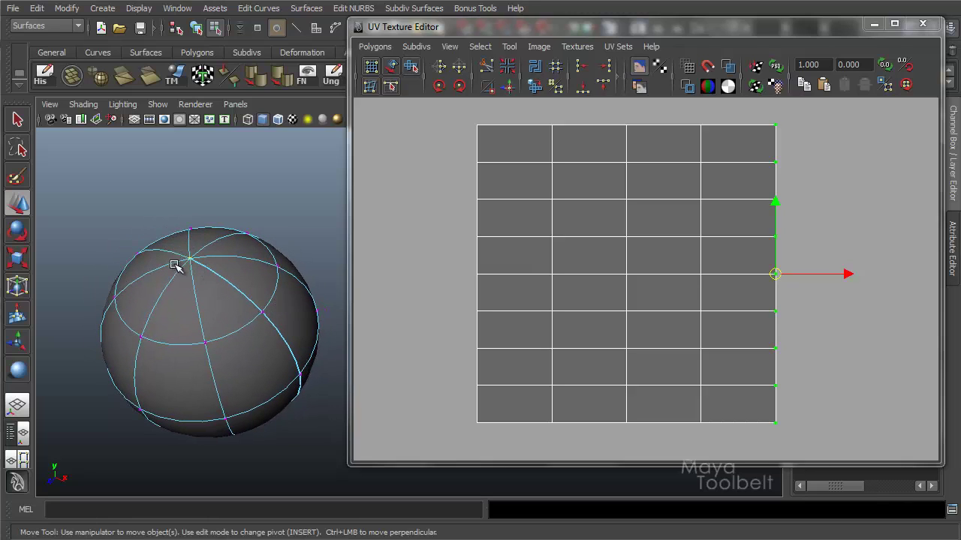
pyautogui.keyDown('alt'); pyautogui.moveTo(223, 285); pyautogui.dragTo(231, 286); pyautogui.keyUp('alt')
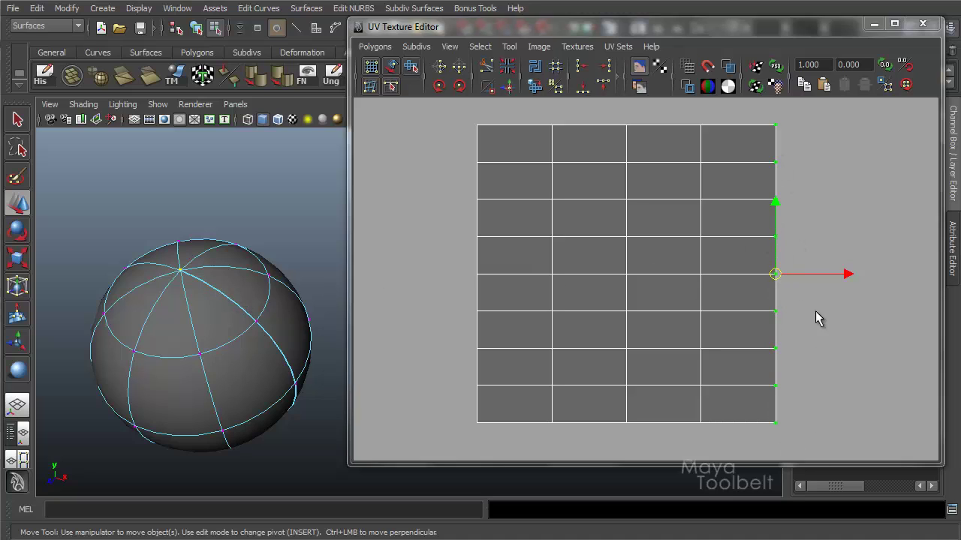
# Select the UV columns at U 0.75 and then U 0.5, comparing each with its horizontal ring on the sphere.
pyautogui.moveTo(756, 120); pyautogui.dragTo(665, 463)
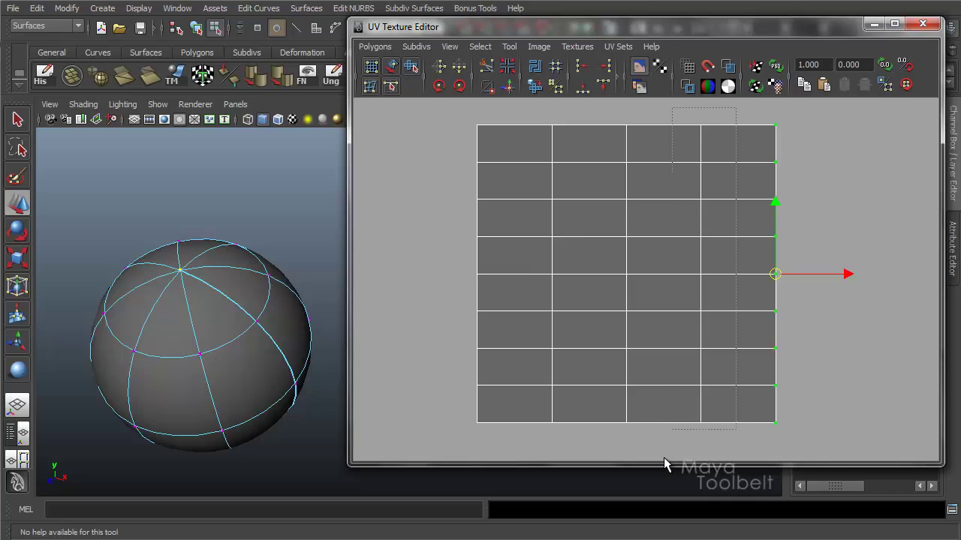
pyautogui.keyDown('alt'); pyautogui.moveTo(248, 300); pyautogui.dragTo(249, 344); pyautogui.keyUp('alt')
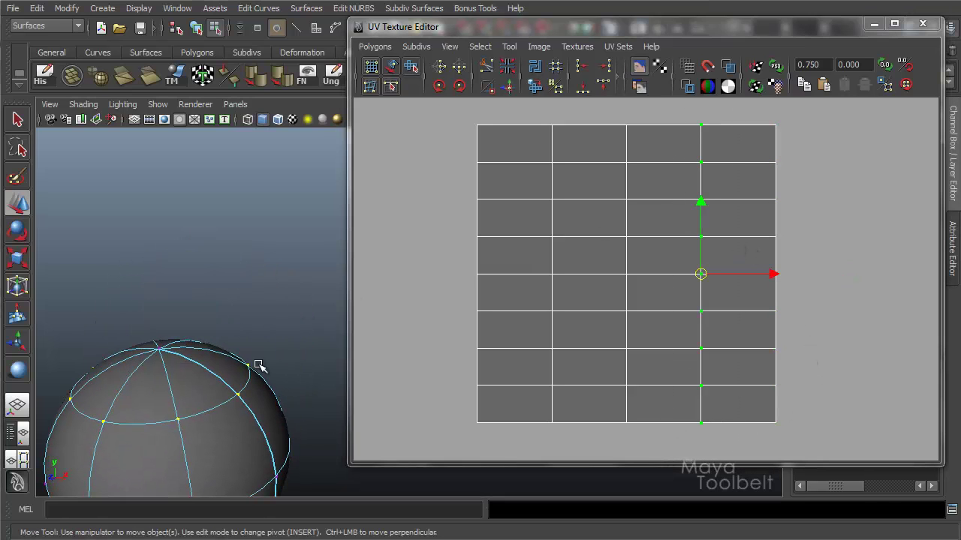
pyautogui.moveTo(652, 226); pyautogui.dragTo(589, 408)
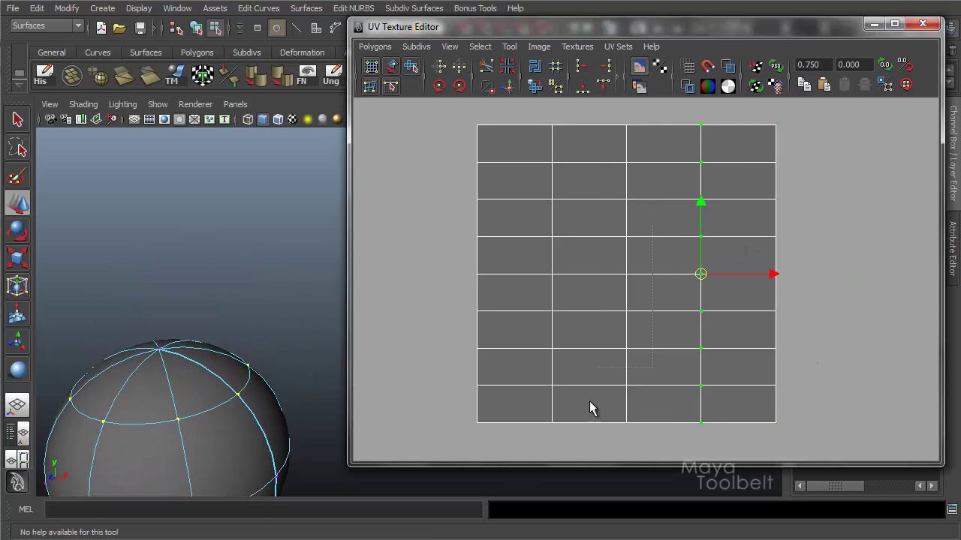
pyautogui.moveTo(589, 470); pyautogui.dragTo(590, 467)
pyautogui.keyDown('alt'); pyautogui.moveTo(206, 331); pyautogui.dragTo(220, 260, button='middle'); pyautogui.keyUp('alt')
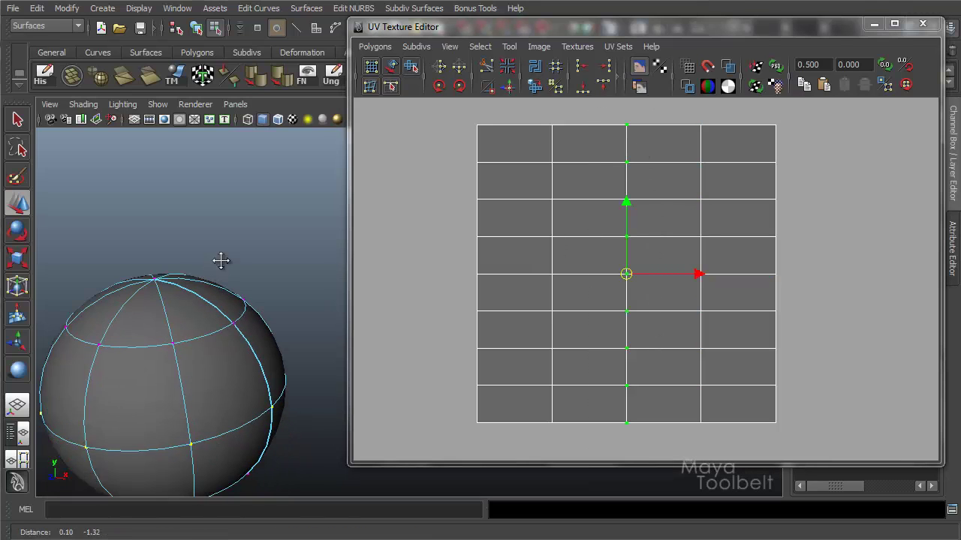
pyautogui.keyDown('alt'); pyautogui.moveTo(241, 354); pyautogui.dragTo(266, 397, button='middle'); pyautogui.keyUp('alt')
# Select the top and then the bottom row of UVs and compare both with the sphere's current seam.
pyautogui.moveTo(451, 116); pyautogui.dragTo(825, 122)
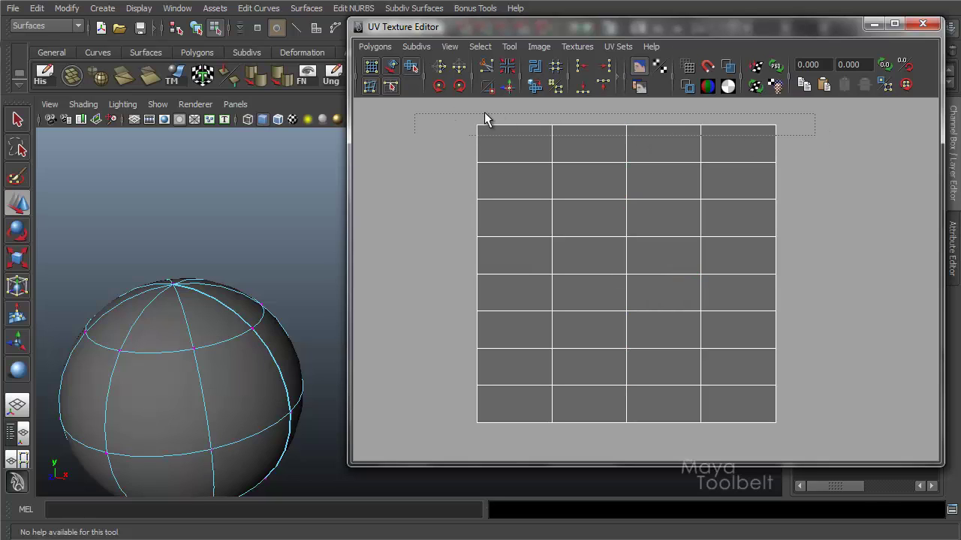
pyautogui.moveTo(484, 119); pyautogui.dragTo(786, 133)
pyautogui.keyDown('alt'); pyautogui.moveTo(271, 314); pyautogui.dragTo(239, 324); pyautogui.keyUp('alt')
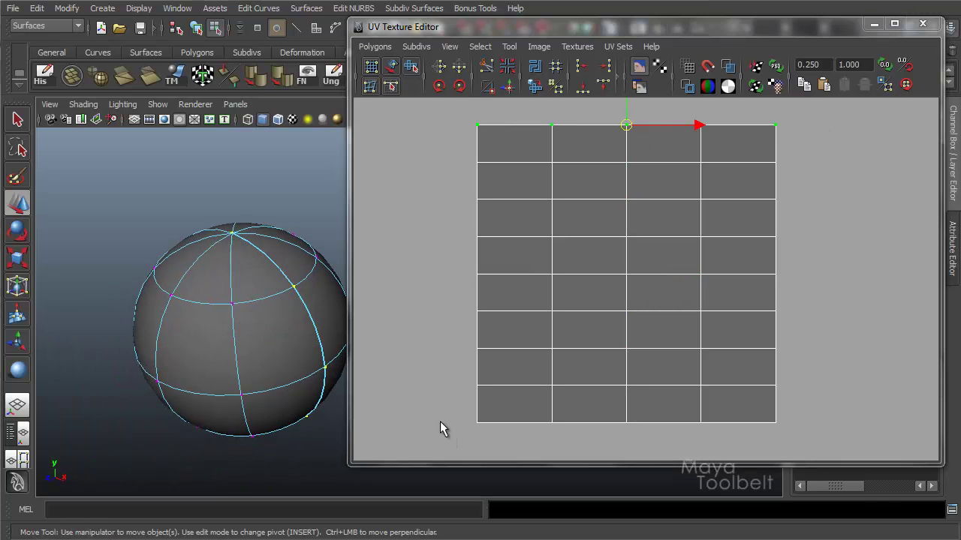
pyautogui.moveTo(451, 417); pyautogui.dragTo(680, 413)
pyautogui.keyDown('alt'); pyautogui.moveTo(208, 369); pyautogui.dragTo(212, 349, button='middle'); pyautogui.keyUp('alt')
pyautogui.moveTo(214, 355)
pyautogui.keyDown('alt'); pyautogui.mouseDown(button='right')
pyautogui.moveTo(250, 359)
pyautogui.moveTo(218, 345)
pyautogui.mouseUp(button='right'); pyautogui.keyUp('alt')
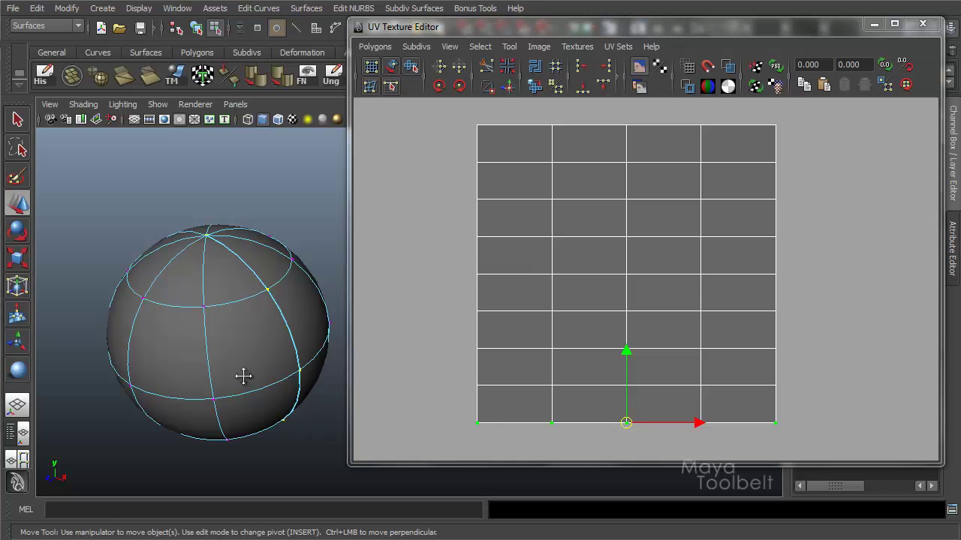
pyautogui.keyDown('alt'); pyautogui.moveTo(243, 375); pyautogui.dragTo(373, 397, button='right'); pyautogui.keyUp('alt')
pyautogui.keyDown('alt'); pyautogui.moveTo(293, 349); pyautogui.dragTo(223, 376); pyautogui.keyUp('alt')
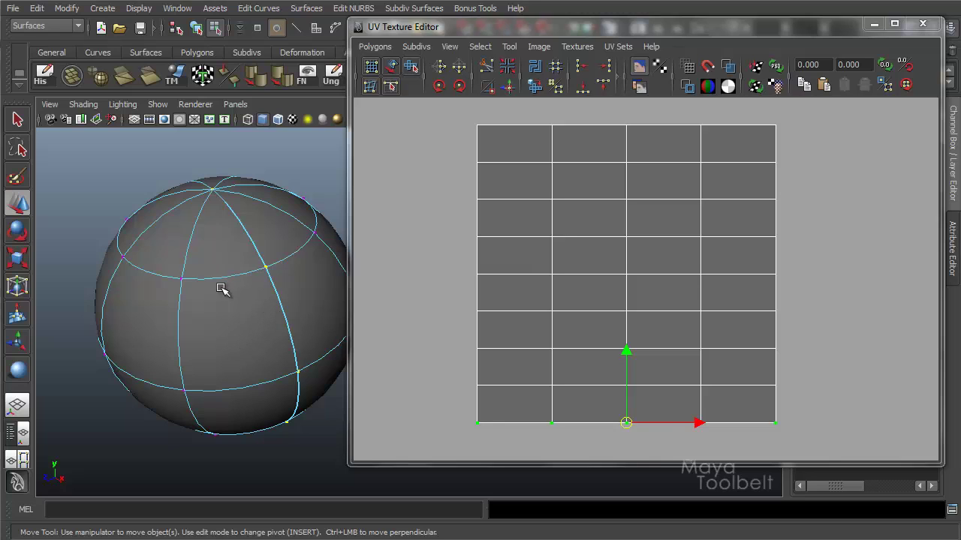
pyautogui.keyDown('alt'); pyautogui.moveTo(220, 290); pyautogui.dragTo(223, 317, button='middle'); pyautogui.keyUp('alt')
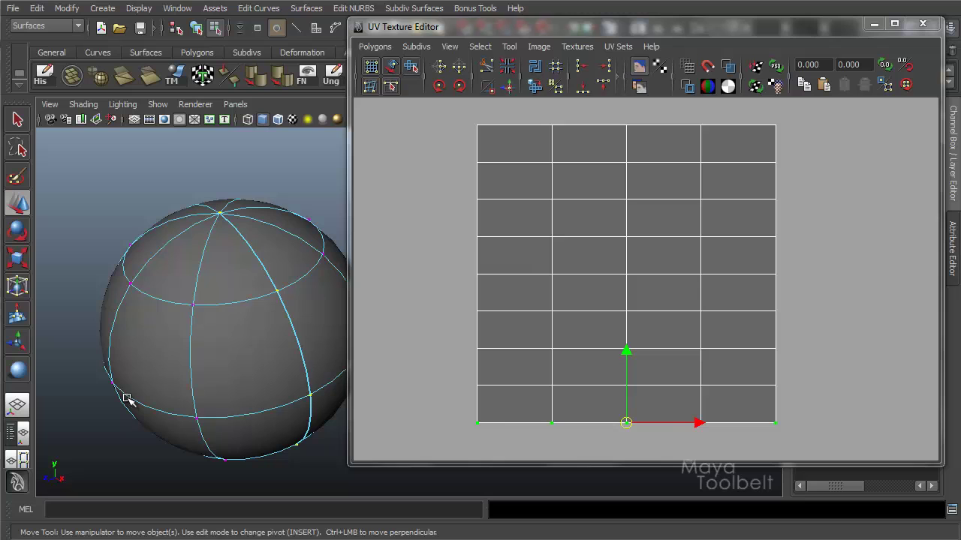
pyautogui.keyDown('alt'); pyautogui.moveTo(183, 357); pyautogui.dragTo(206, 380); pyautogui.keyUp('alt')
pyautogui.keyDown('alt'); pyautogui.moveTo(206, 381); pyautogui.dragTo(258, 370, button='middle'); pyautogui.keyUp('alt')
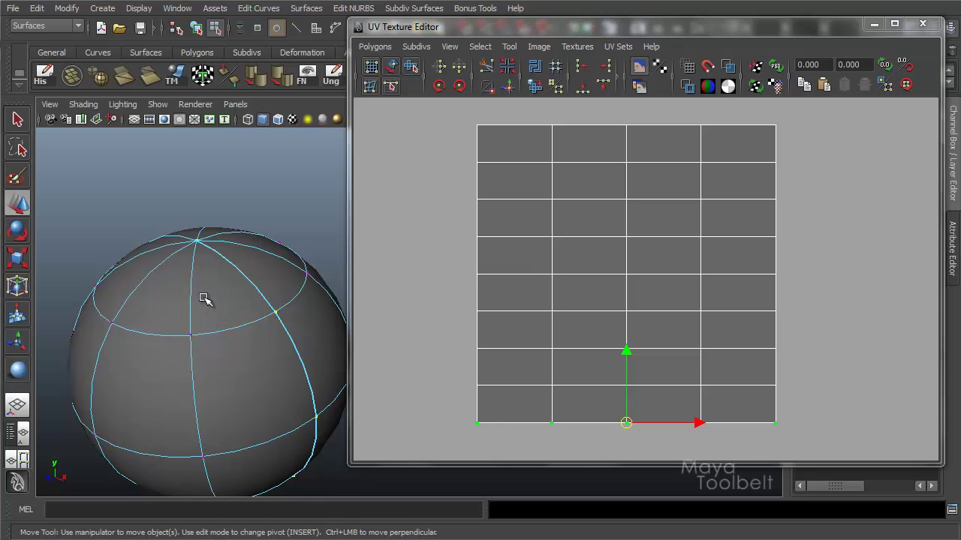
# Select the isoparm behind the sphere's top pole, opposite the current seam, and apply Move Seam to it.
pyautogui.moveTo(203, 298); pyautogui.dragTo(201, 260, button='right')
pyautogui.click(177, 238)
pyautogui.keyDown('alt'); pyautogui.moveTo(219, 319); pyautogui.dragTo(224, 274); pyautogui.keyUp('alt')
pyautogui.keyDown('alt'); pyautogui.moveTo(237, 252); pyautogui.dragTo(250, 288, button='middle'); pyautogui.keyUp('alt')
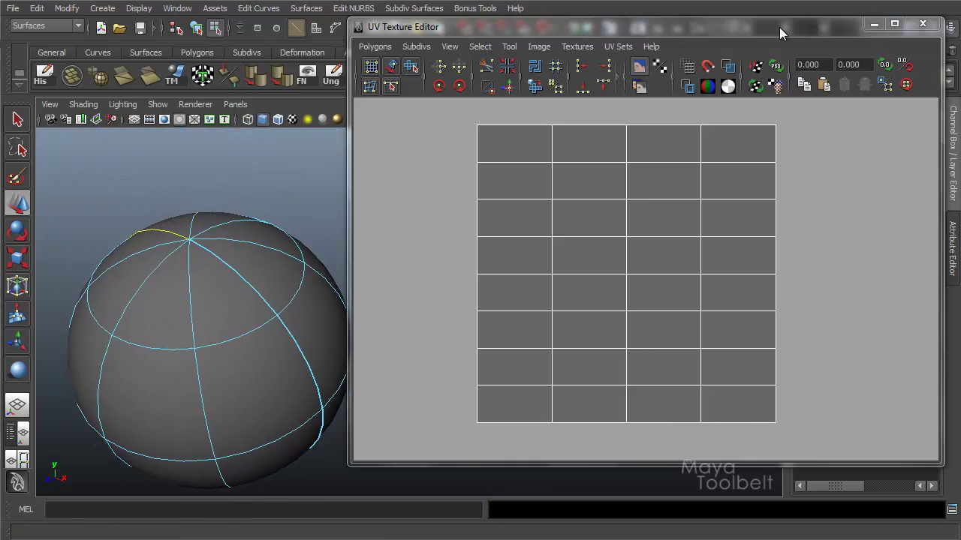
pyautogui.moveTo(779, 34); pyautogui.dragTo(879, 129)
pyautogui.click(355, 9)
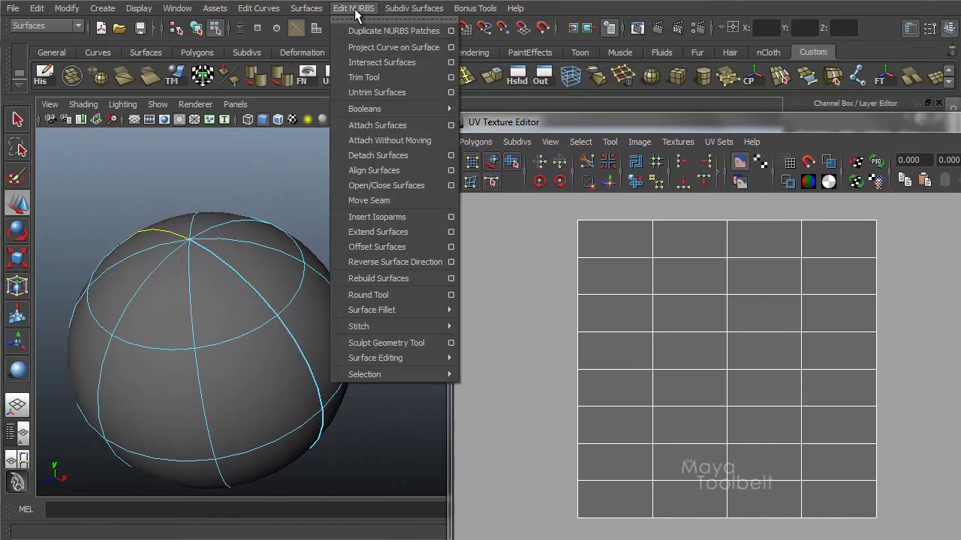
pyautogui.click(363, 201)
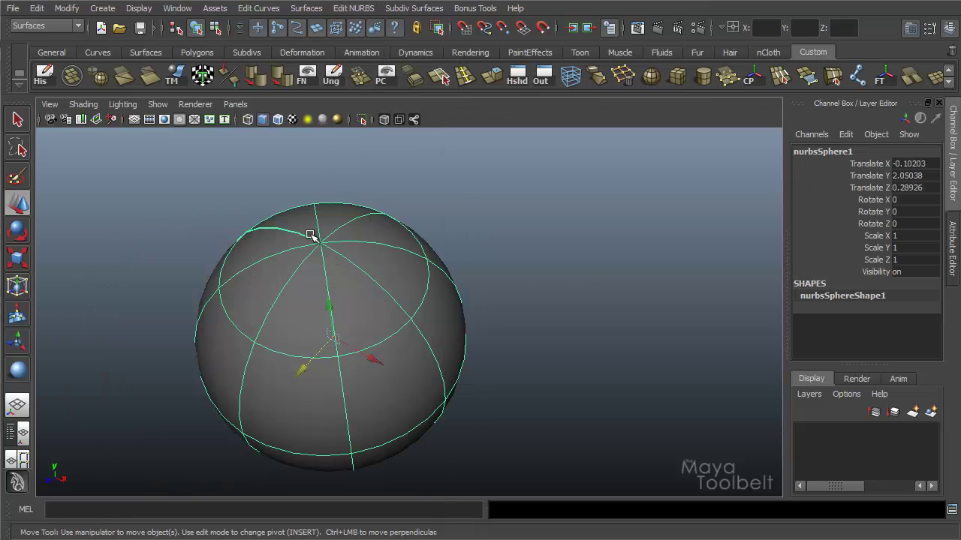
# Examine the relocated seam and bring back the UV Texture Editor next to the sphere with its UVs selectable.
pyautogui.keyDown('alt'); pyautogui.moveTo(314, 239); pyautogui.dragTo(374, 307); pyautogui.keyUp('alt')
pyautogui.keyDown('alt'); pyautogui.moveTo(374, 307); pyautogui.dragTo(534, 255, button='middle'); pyautogui.keyUp('alt')
pyautogui.keyDown('alt'); pyautogui.moveTo(394, 256); pyautogui.dragTo(505, 281); pyautogui.keyUp('alt')
pyautogui.keyDown('alt'); pyautogui.moveTo(506, 280); pyautogui.dragTo(473, 237, button='middle'); pyautogui.keyUp('alt')
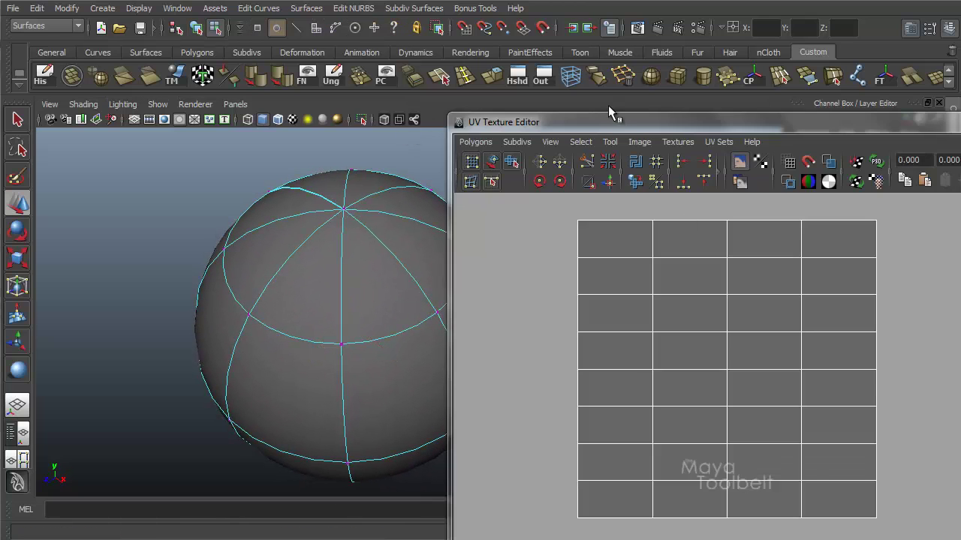
pyautogui.click(611, 122)
pyautogui.moveTo(610, 122); pyautogui.dragTo(658, 55)
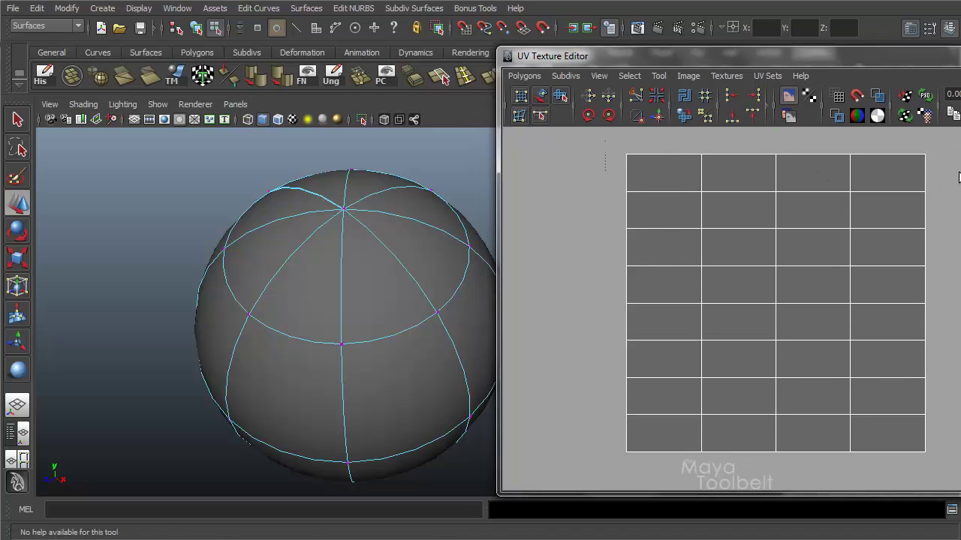
# Select the top and then the bottom row of UVs again, checking each against the relocated seam.
pyautogui.press('w')
pyautogui.moveTo(317, 259)
pyautogui.keyDown('alt'); pyautogui.mouseDown()
pyautogui.moveTo(339, 317)
pyautogui.moveTo(317, 260)
pyautogui.mouseUp(); pyautogui.keyUp('alt')
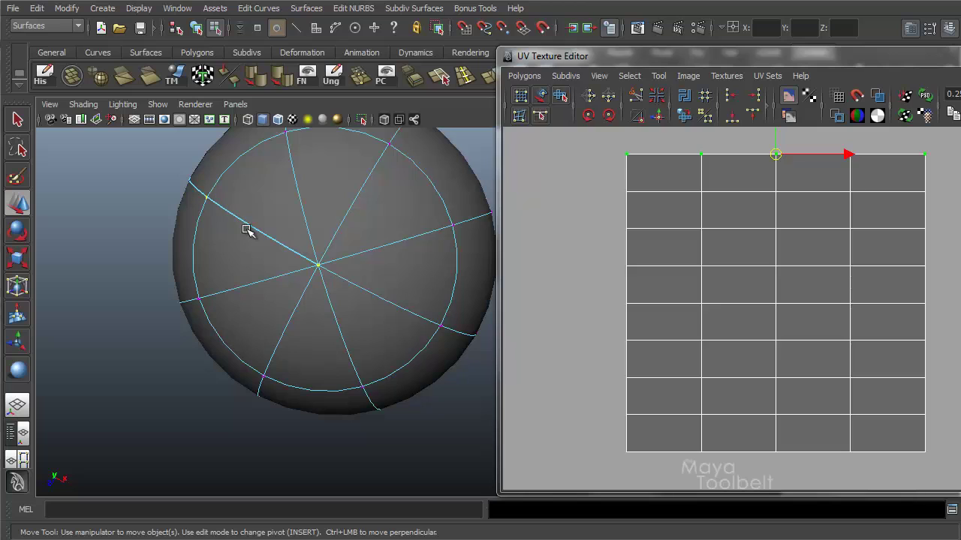
pyautogui.keyDown('alt'); pyautogui.moveTo(267, 298); pyautogui.dragTo(443, 234); pyautogui.keyUp('alt')
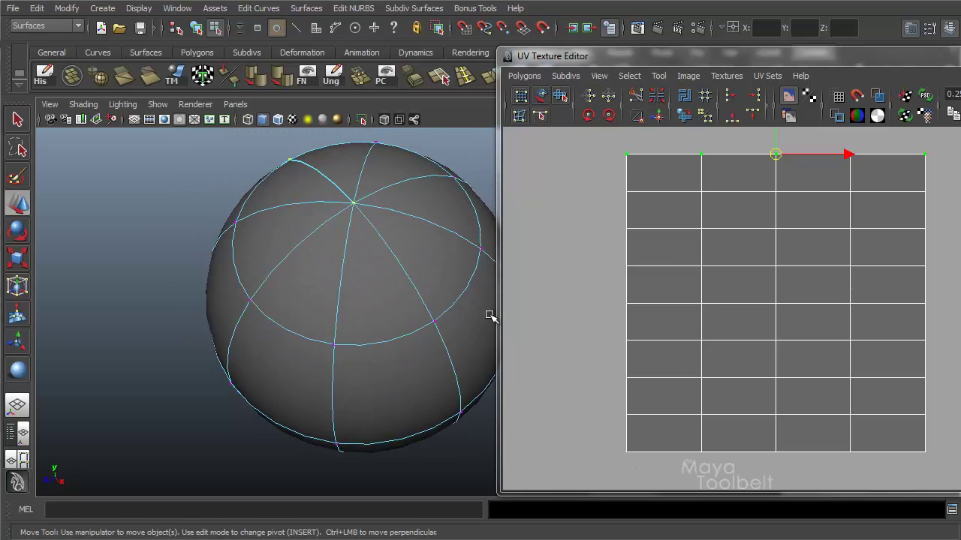
pyautogui.keyDown('alt'); pyautogui.moveTo(489, 316); pyautogui.dragTo(382, 226); pyautogui.keyUp('alt')
pyautogui.moveTo(608, 434); pyautogui.dragTo(947, 467)
pyautogui.keyDown('alt'); pyautogui.moveTo(249, 347); pyautogui.dragTo(232, 323); pyautogui.keyUp('alt')
pyautogui.keyDown('alt'); pyautogui.moveTo(399, 240); pyautogui.dragTo(343, 253); pyautogui.keyUp('alt')
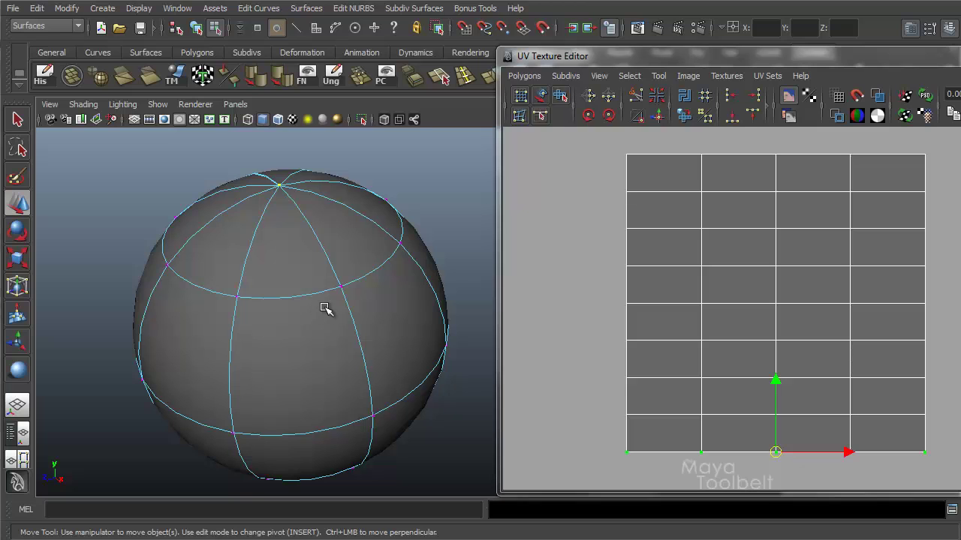
# Close the UV Texture Editor and duplicate the sphere in object selection mode.
pyautogui.hotkey('alt', 'F4')
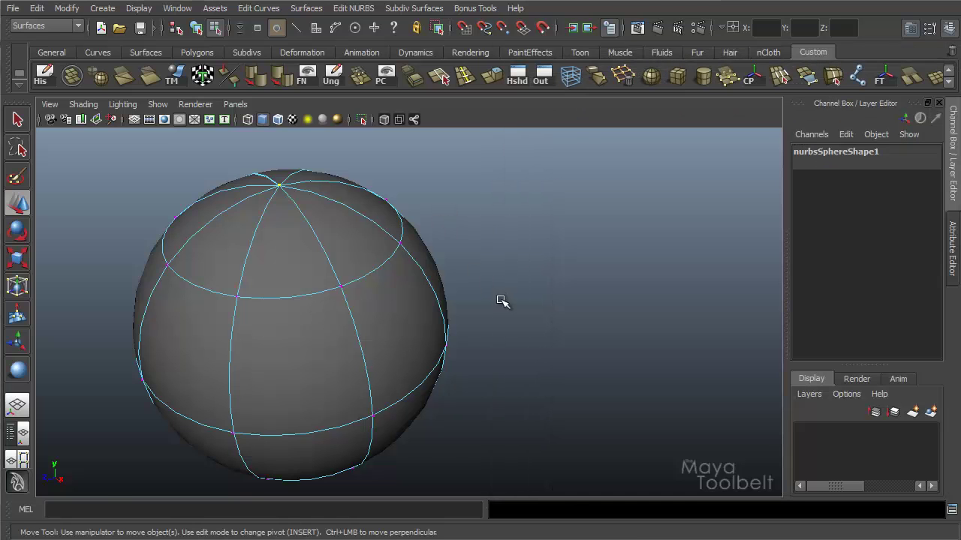
pyautogui.keyDown('alt'); pyautogui.moveTo(503, 303); pyautogui.dragTo(590, 380); pyautogui.keyUp('alt')
pyautogui.press('F8')
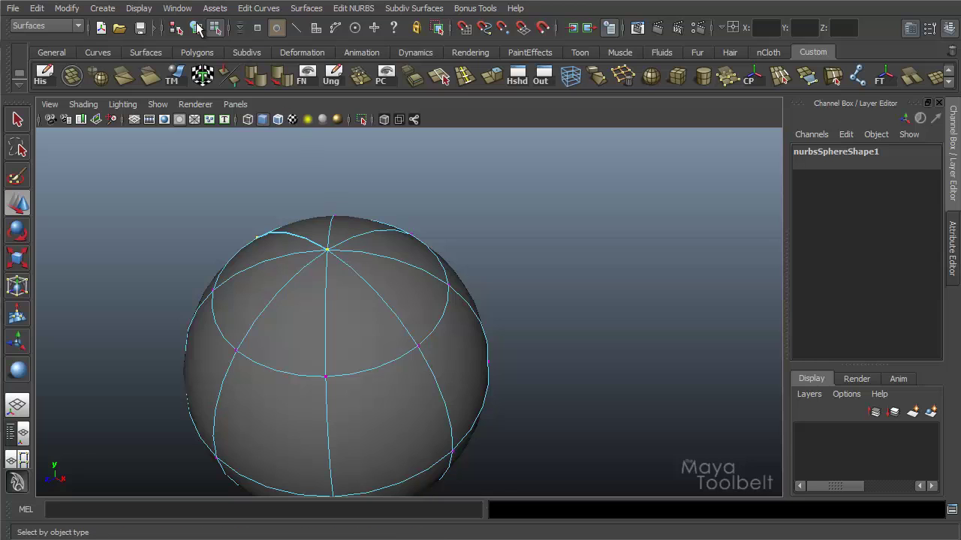
pyautogui.keyDown('alt'); pyautogui.moveTo(501, 341); pyautogui.dragTo(369, 310, button='right'); pyautogui.keyUp('alt')
pyautogui.keyDown('alt'); pyautogui.moveTo(369, 311); pyautogui.dragTo(482, 353); pyautogui.keyUp('alt')
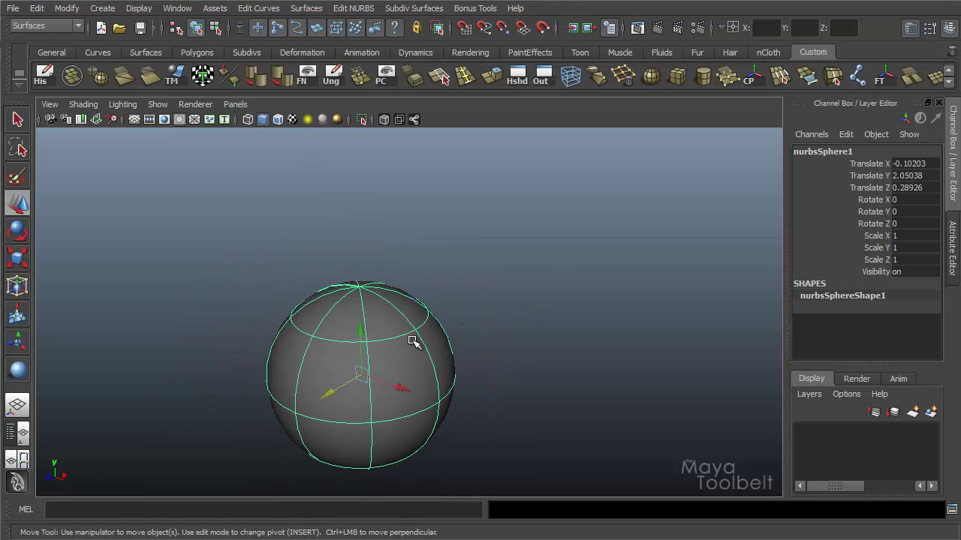
pyautogui.hotkey('ctrl', 'd')
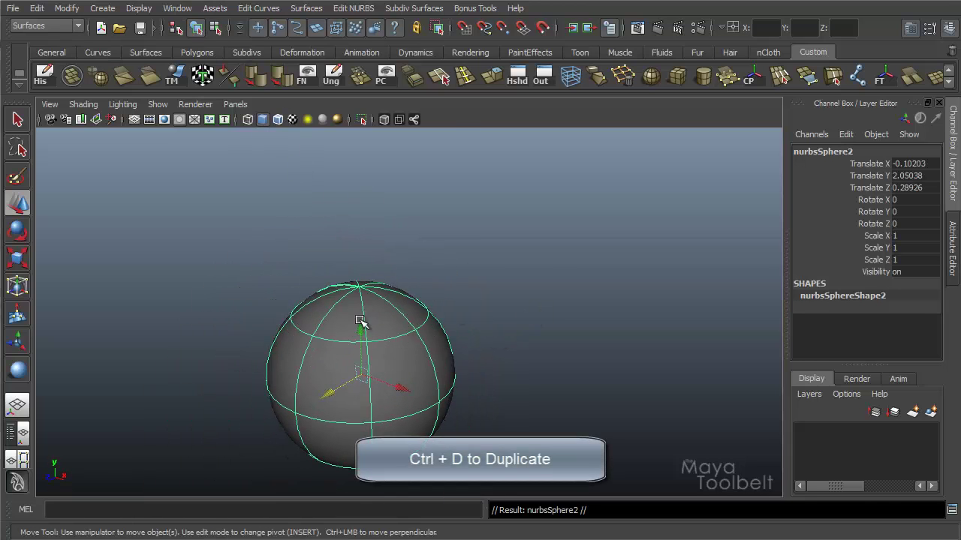
# Raise the duplicate sphere above the original to a Translate Y of about 8.23 and apply Move Seam to a different vertical isoparm on it.
pyautogui.moveTo(360, 318); pyautogui.dragTo(369, 112)
pyautogui.keyDown('alt'); pyautogui.moveTo(463, 229); pyautogui.dragTo(453, 279, button='middle'); pyautogui.keyUp('alt')
pyautogui.moveTo(452, 278); pyautogui.dragTo(424, 196, button='right')
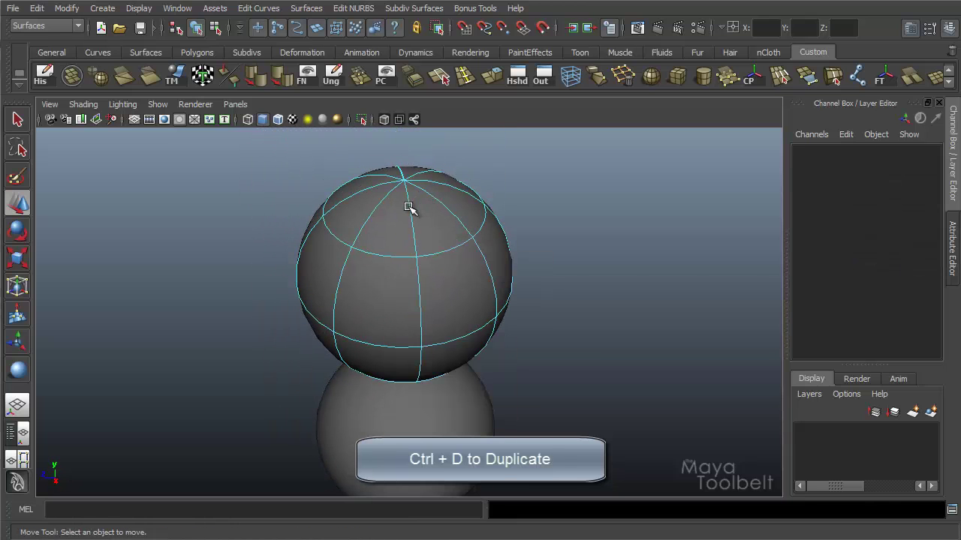
pyautogui.click(408, 208)
pyautogui.keyDown('alt'); pyautogui.moveTo(497, 248); pyautogui.dragTo(556, 294); pyautogui.keyUp('alt')
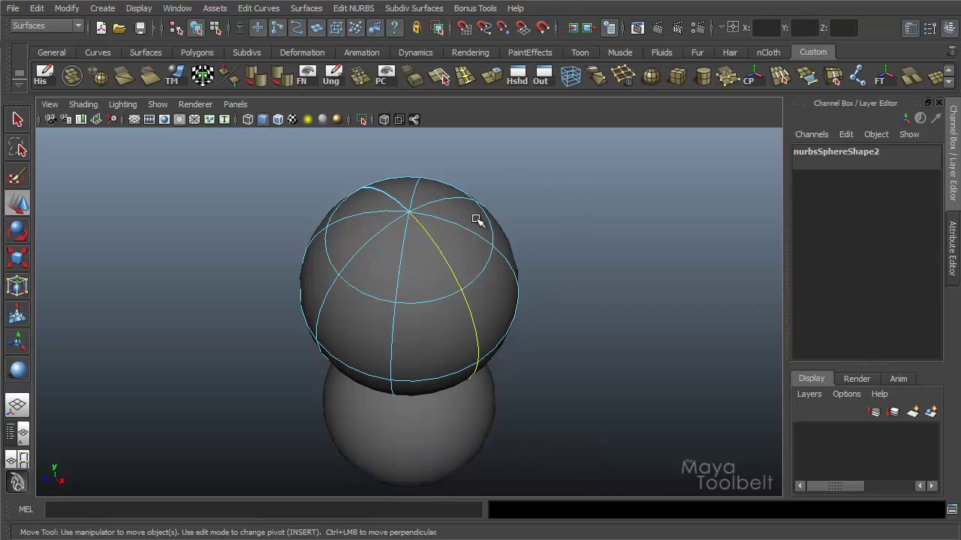
pyautogui.click(361, 9)
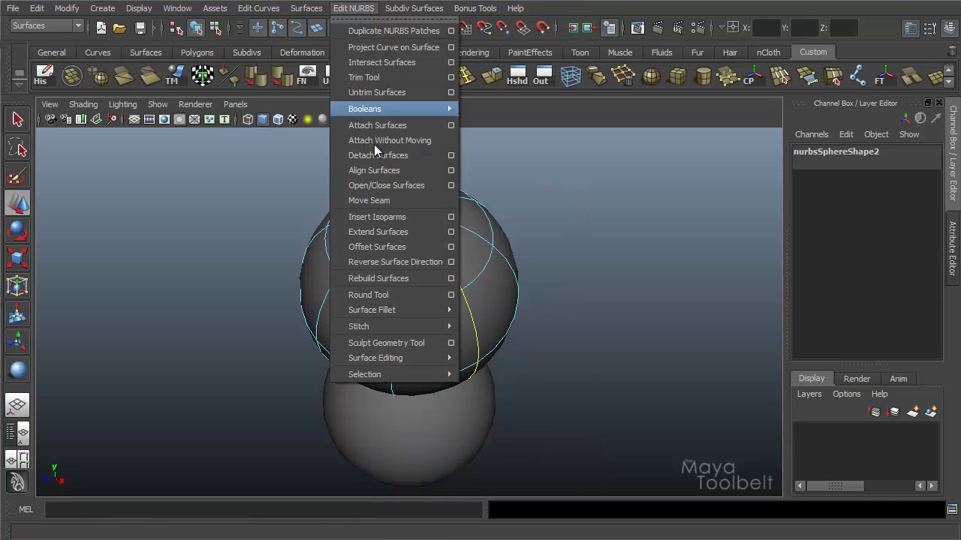
pyautogui.click(375, 200)
pyautogui.moveTo(541, 343)
pyautogui.keyDown('alt'); pyautogui.mouseDown()
pyautogui.moveTo(641, 351)
pyautogui.moveTo(558, 343)
pyautogui.mouseUp(); pyautogui.keyUp('alt')
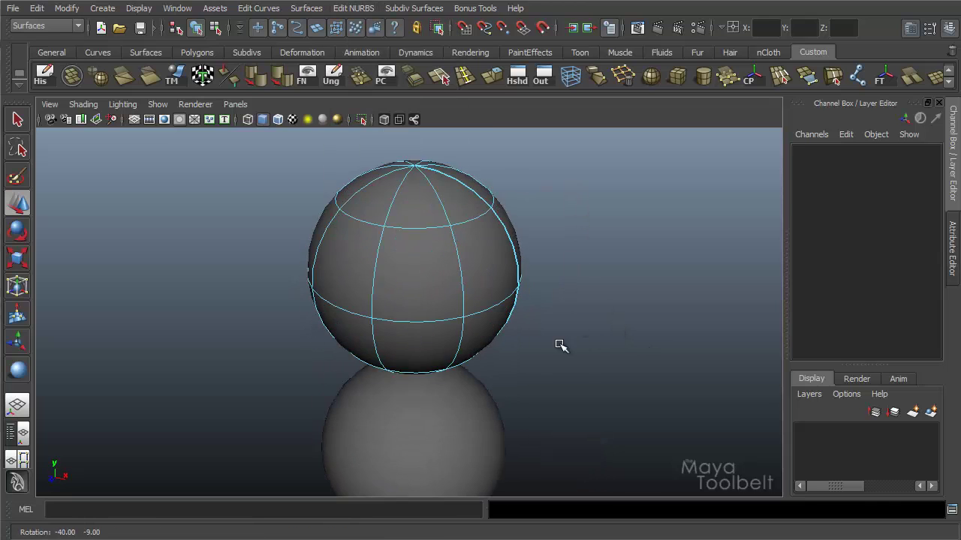
# Delete the upper sphere's history in object selection mode and add the lower sphere to the selection.
pyautogui.click(214, 28)
pyautogui.click(196, 28)
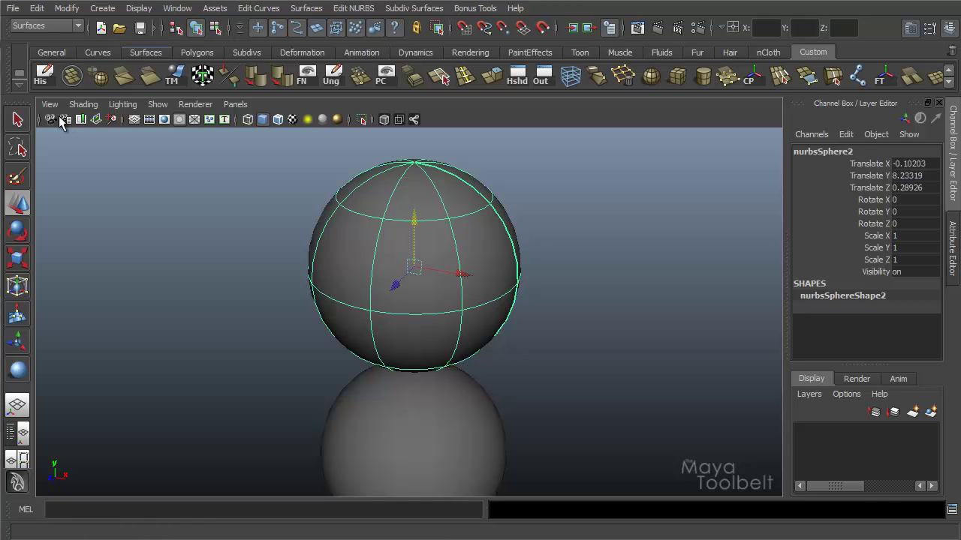
pyautogui.click(43, 75)
pyautogui.keyDown('shift'); pyautogui.click(414, 417); pyautogui.keyUp('shift')
pyautogui.keyDown('alt'); pyautogui.moveTo(629, 324); pyautogui.dragTo(658, 311); pyautogui.keyUp('alt')
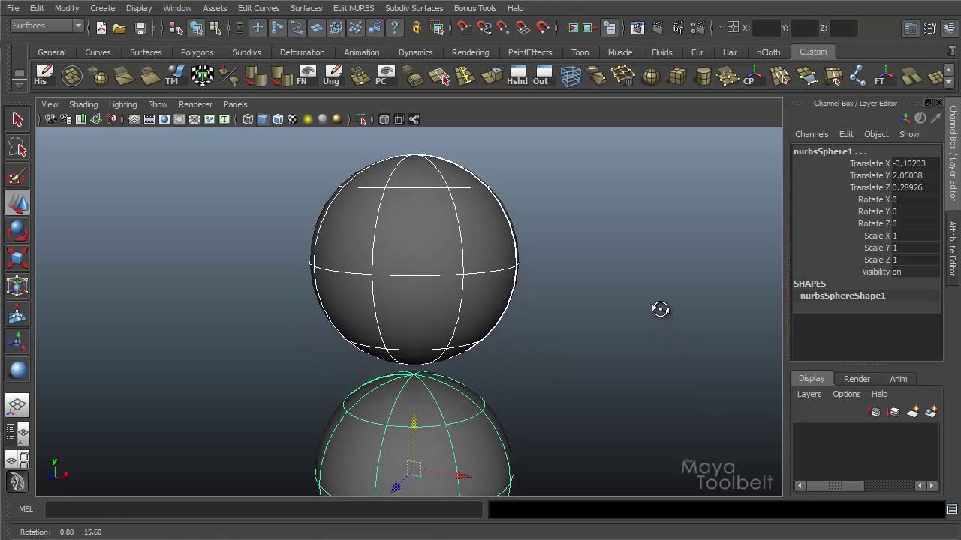
pyautogui.keyDown('alt'); pyautogui.moveTo(579, 295); pyautogui.dragTo(498, 307); pyautogui.keyUp('alt')
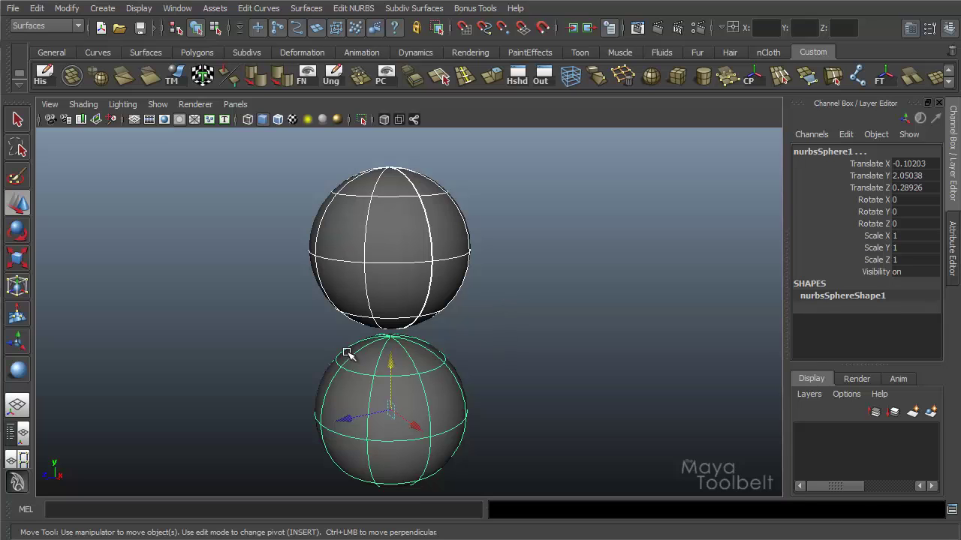
# Undo the joint selection and pick the upper sphere's lowest horizontal isoparm together with the lower sphere's topmost one.
pyautogui.press('z')
pyautogui.press('z')
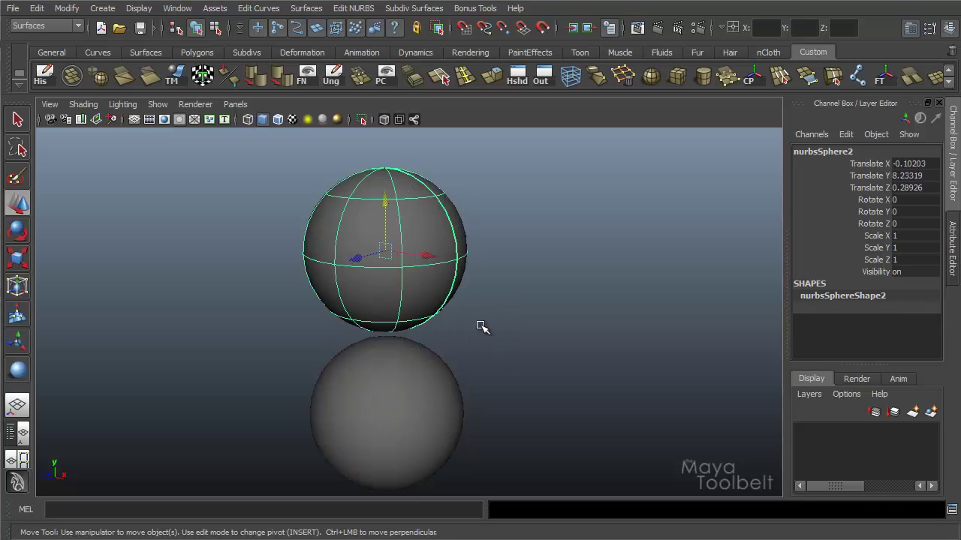
pyautogui.keyDown('alt'); pyautogui.moveTo(492, 321); pyautogui.dragTo(491, 321, button='middle'); pyautogui.keyUp('alt')
pyautogui.keyDown('alt'); pyautogui.moveTo(538, 303); pyautogui.dragTo(543, 304, button='right'); pyautogui.keyUp('alt')
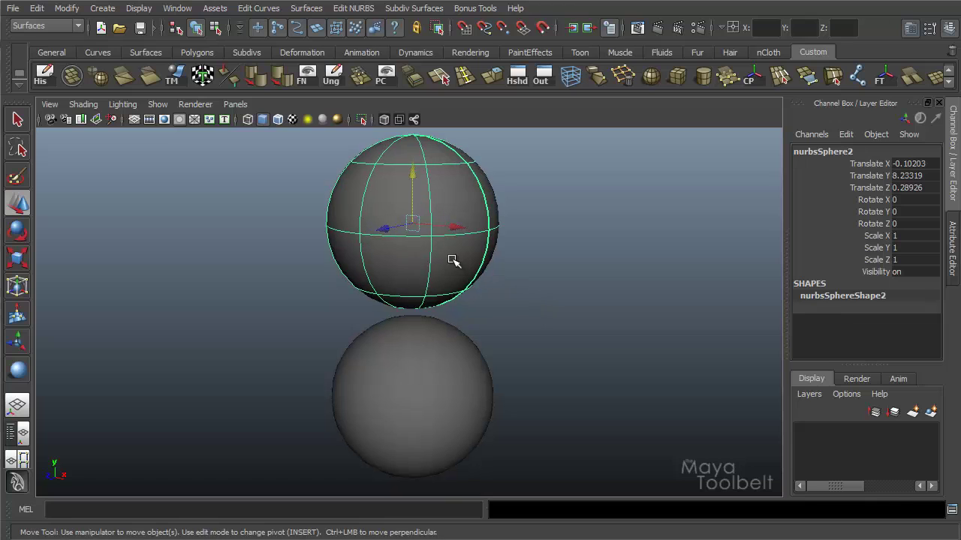
pyautogui.moveTo(416, 280); pyautogui.dragTo(422, 250, button='right')
pyautogui.keyDown('alt'); pyautogui.moveTo(450, 296); pyautogui.dragTo(460, 258); pyautogui.keyUp('alt')
pyautogui.click(418, 271)
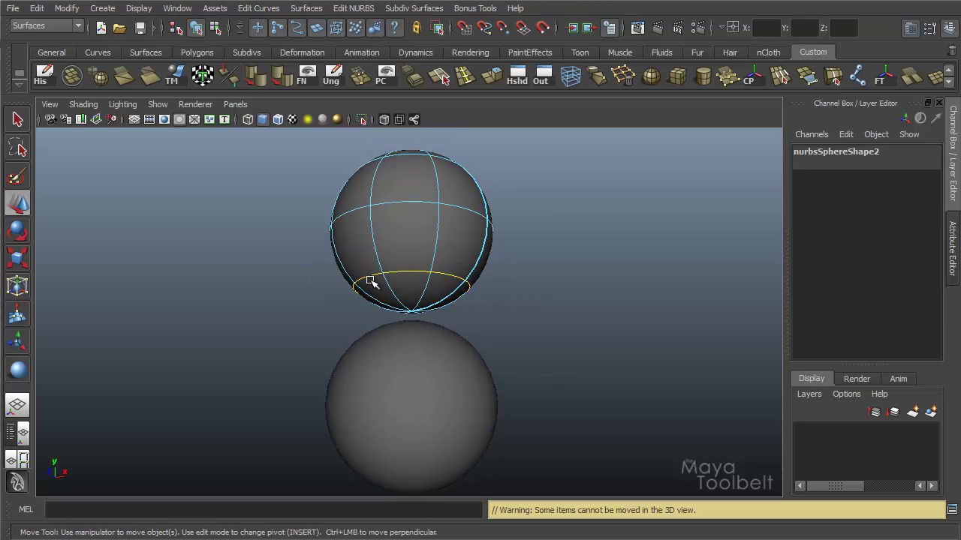
pyautogui.moveTo(435, 394); pyautogui.dragTo(422, 338, button='right')
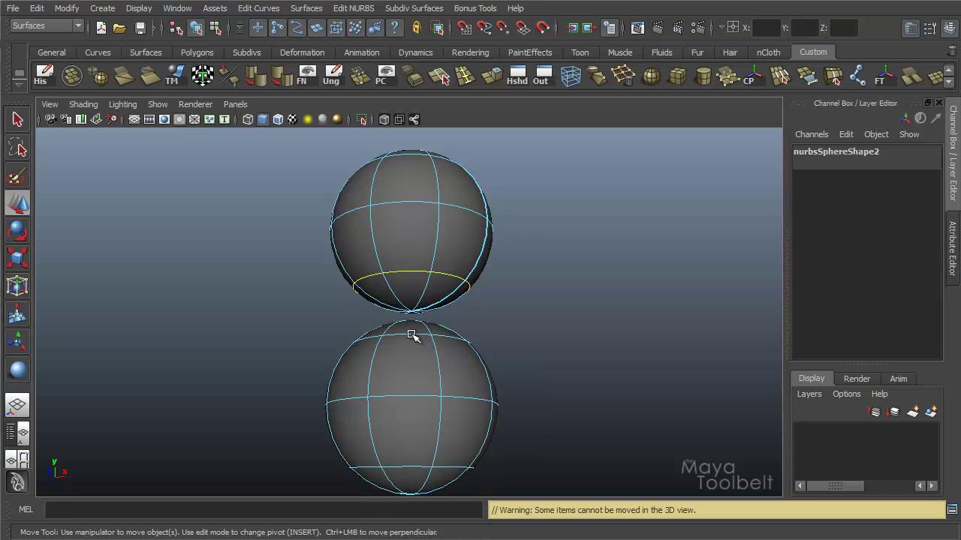
pyautogui.keyDown('shift'); pyautogui.click(412, 336); pyautogui.keyUp('shift')
pyautogui.moveTo(538, 325)
pyautogui.keyDown('alt'); pyautogui.mouseDown()
pyautogui.moveTo(461, 364)
pyautogui.moveTo(535, 329)
pyautogui.mouseUp(); pyautogui.keyUp('alt')
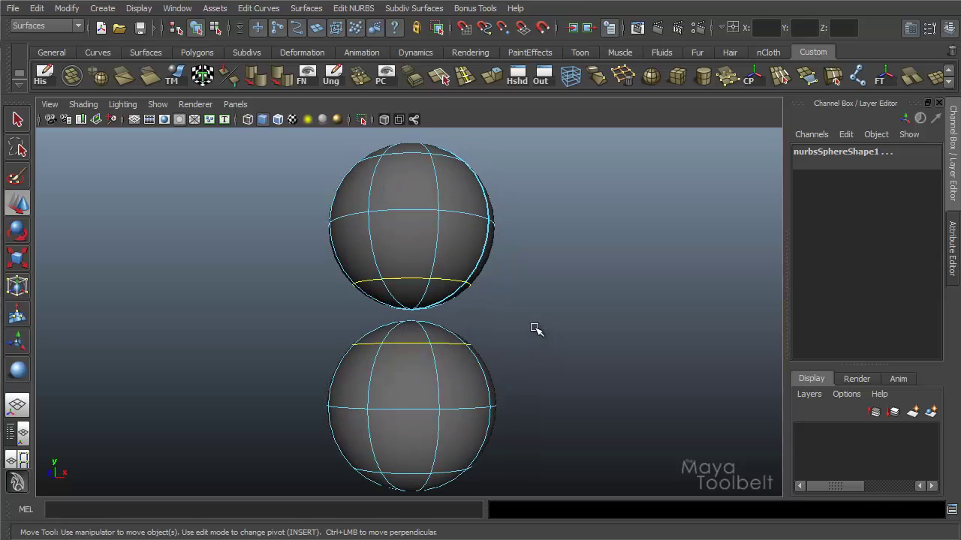
pyautogui.keyDown('alt'); pyautogui.moveTo(450, 343); pyautogui.dragTo(455, 220); pyautogui.keyUp('alt')
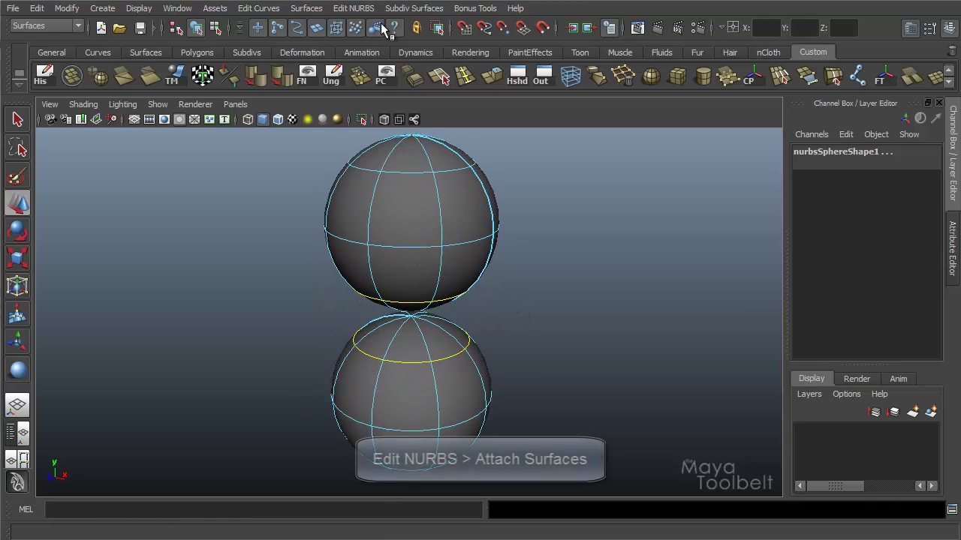
# Try joining the two spheres at the selected isoparms with Attach Surfaces and inspect the junction from several angles.
pyautogui.click(354, 8)
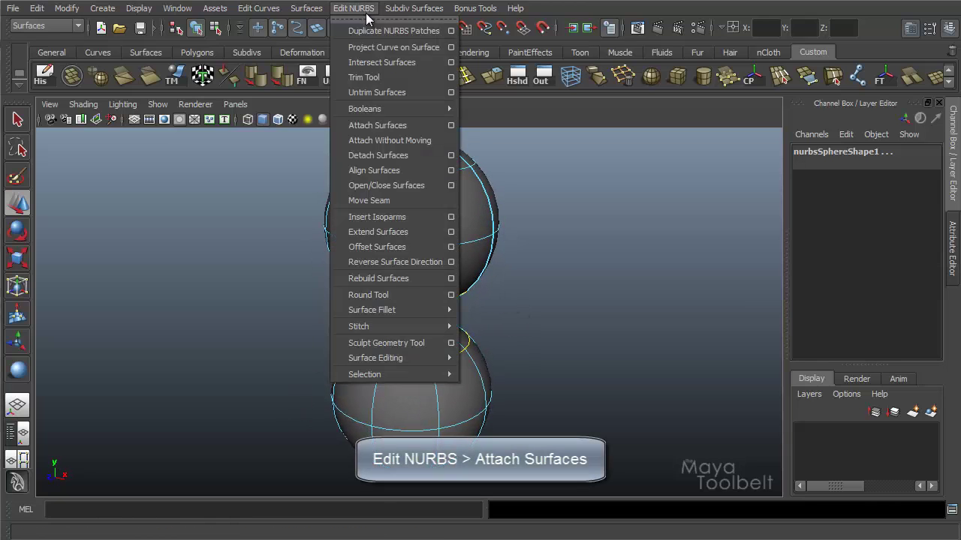
pyautogui.click(395, 125)
pyautogui.keyDown('alt'); pyautogui.moveTo(426, 343); pyautogui.dragTo(425, 311, button='middle'); pyautogui.keyUp('alt')
pyautogui.keyDown('alt'); pyautogui.moveTo(476, 325); pyautogui.dragTo(583, 355, button='right'); pyautogui.keyUp('alt')
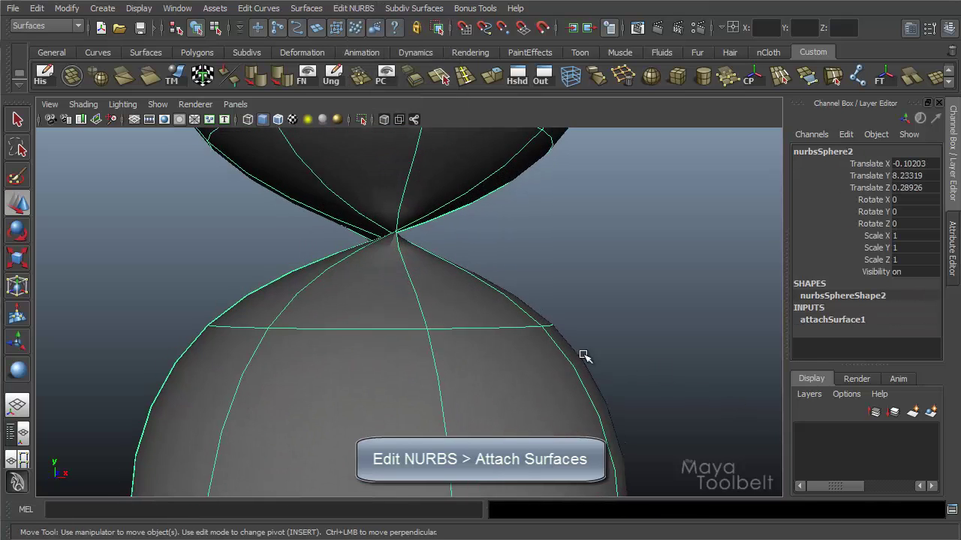
pyautogui.keyDown('alt'); pyautogui.moveTo(436, 326); pyautogui.dragTo(520, 341); pyautogui.keyUp('alt')
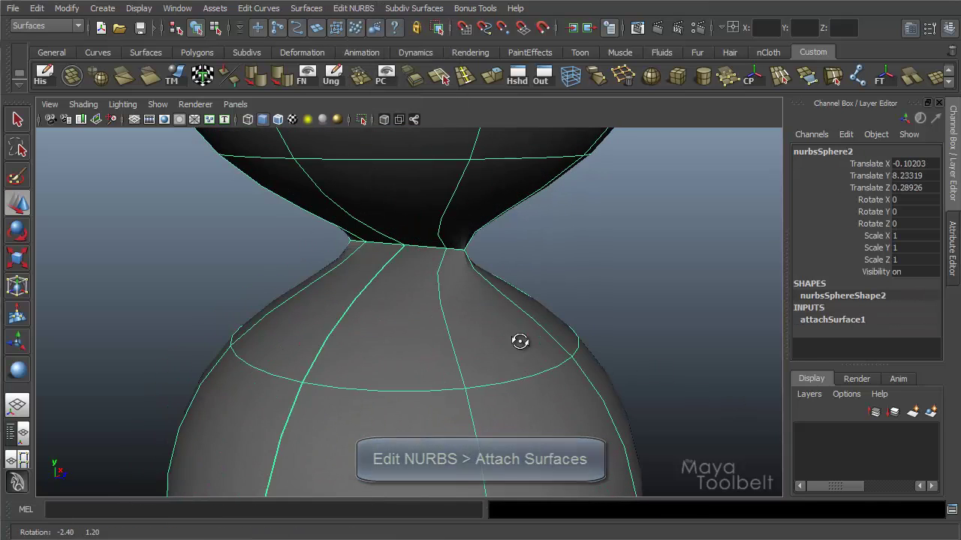
pyautogui.keyDown('alt'); pyautogui.moveTo(468, 285); pyautogui.dragTo(405, 289); pyautogui.keyUp('alt')
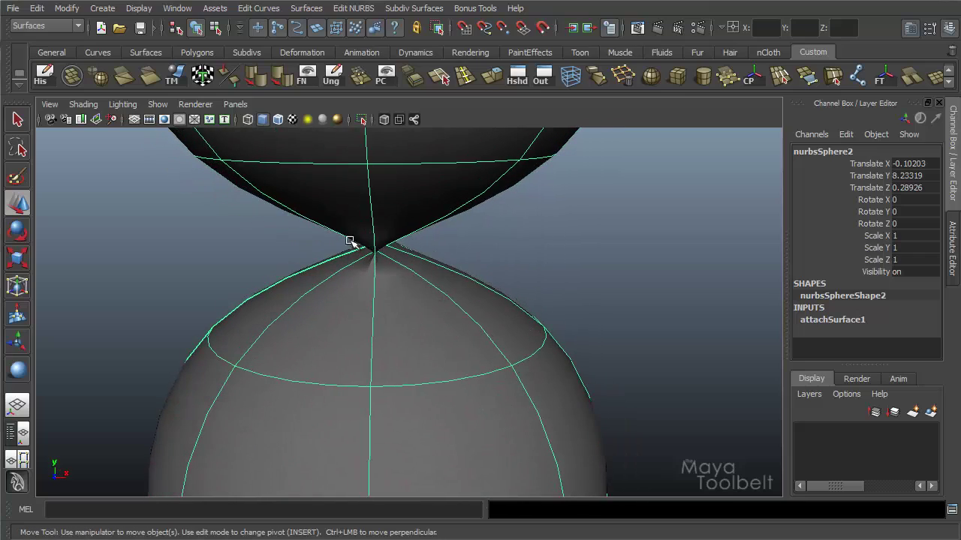
pyautogui.moveTo(429, 250)
pyautogui.keyDown('alt'); pyautogui.mouseDown()
pyautogui.moveTo(444, 238)
pyautogui.moveTo(373, 246)
pyautogui.moveTo(494, 227)
pyautogui.moveTo(435, 251)
pyautogui.mouseUp(); pyautogui.keyUp('alt')
# Undo the surface attachment and bring both whole spheres back into view.
pyautogui.hotkey('ctrl', 'z')
pyautogui.keyDown('alt'); pyautogui.moveTo(498, 272); pyautogui.dragTo(579, 266); pyautogui.keyUp('alt')
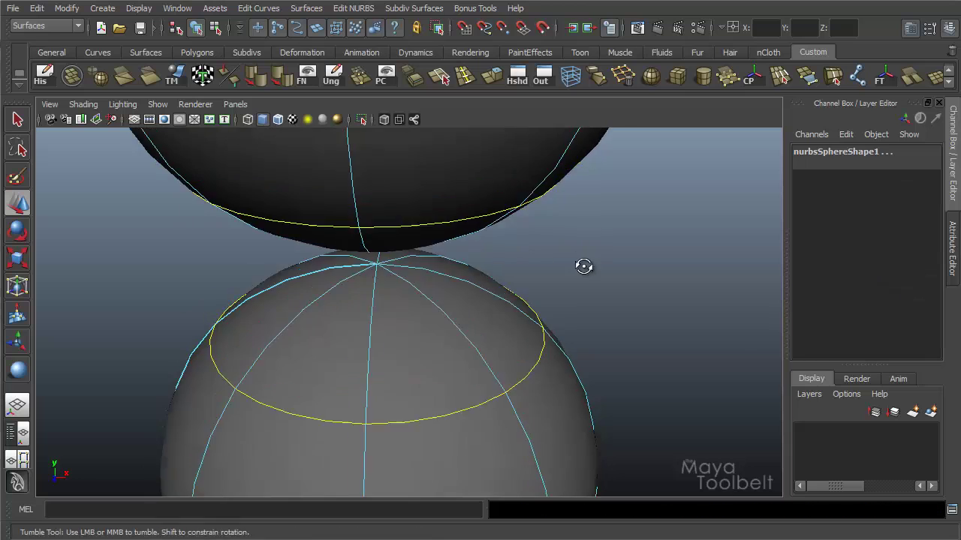
pyautogui.keyDown('alt'); pyautogui.moveTo(579, 265); pyautogui.dragTo(365, 146, button='right'); pyautogui.keyUp('alt')
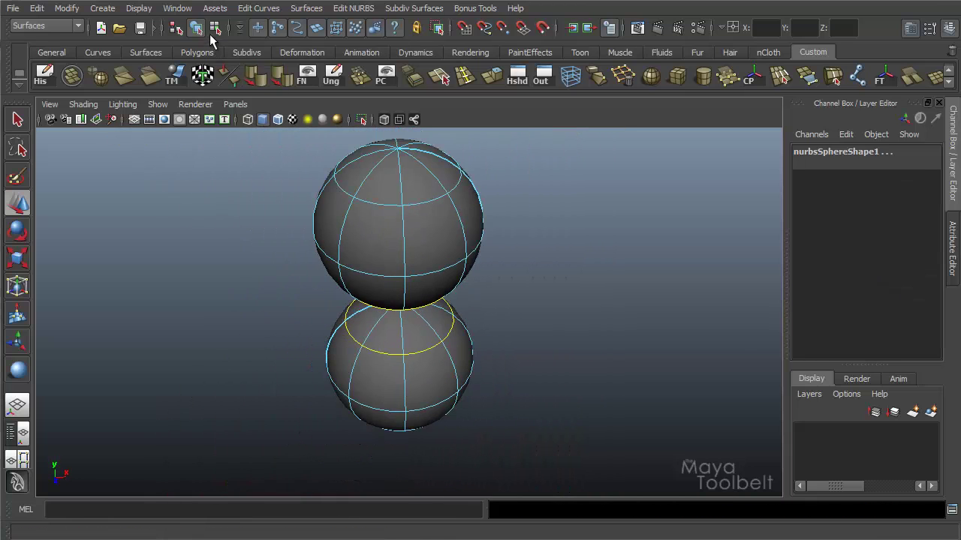
# Select the upper sphere's vertical isoparm that lies directly above the lower sphere's seam.
pyautogui.click(440, 216)
pyautogui.keyDown('alt'); pyautogui.moveTo(439, 215); pyautogui.dragTo(437, 234); pyautogui.keyUp('alt')
pyautogui.moveTo(433, 229); pyautogui.dragTo(436, 197, button='right')
pyautogui.click(358, 219)
pyautogui.keyDown('alt'); pyautogui.moveTo(365, 221); pyautogui.dragTo(375, 250); pyautogui.keyUp('alt')
pyautogui.click(373, 252)
pyautogui.keyDown('alt'); pyautogui.moveTo(385, 318); pyautogui.dragTo(438, 303); pyautogui.keyUp('alt')
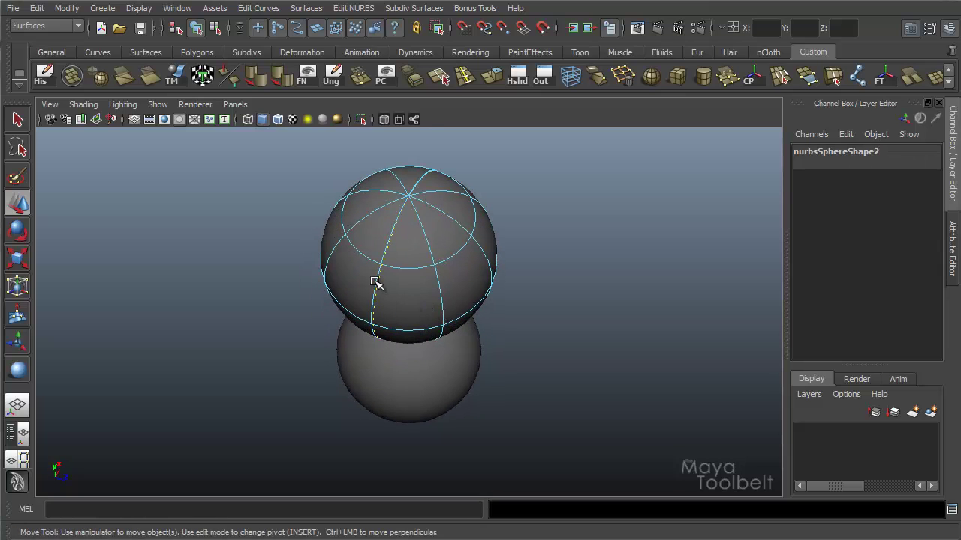
pyautogui.click(376, 283)
pyautogui.click(369, 301)
pyautogui.click(376, 292)
pyautogui.moveTo(378, 291); pyautogui.dragTo(379, 275, button='right')
pyautogui.click(379, 274)
pyautogui.keyDown('alt'); pyautogui.moveTo(420, 312); pyautogui.dragTo(417, 340); pyautogui.keyUp('alt')
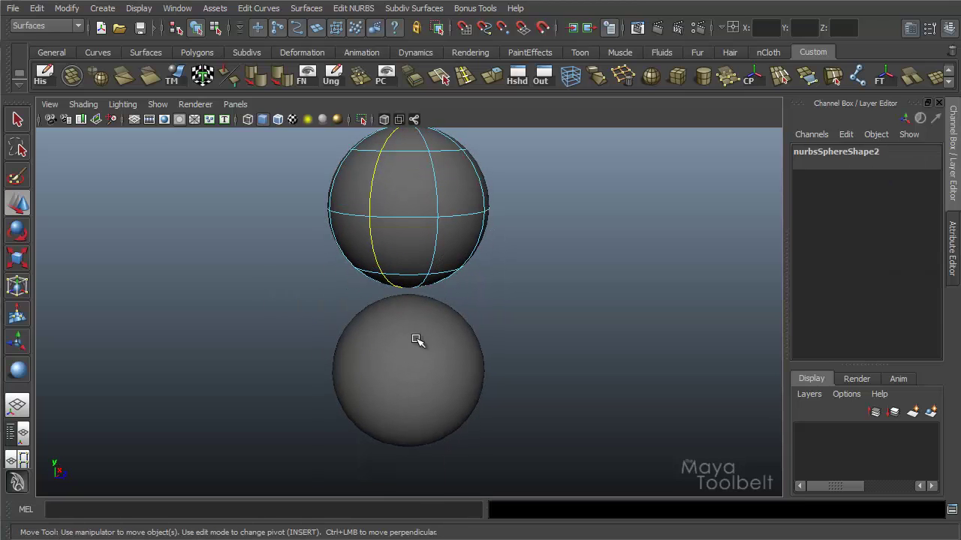
# Turn on wireframe on shaded and check the selected isoparm's alignment with the lower sphere's seam.
pyautogui.click(277, 119)
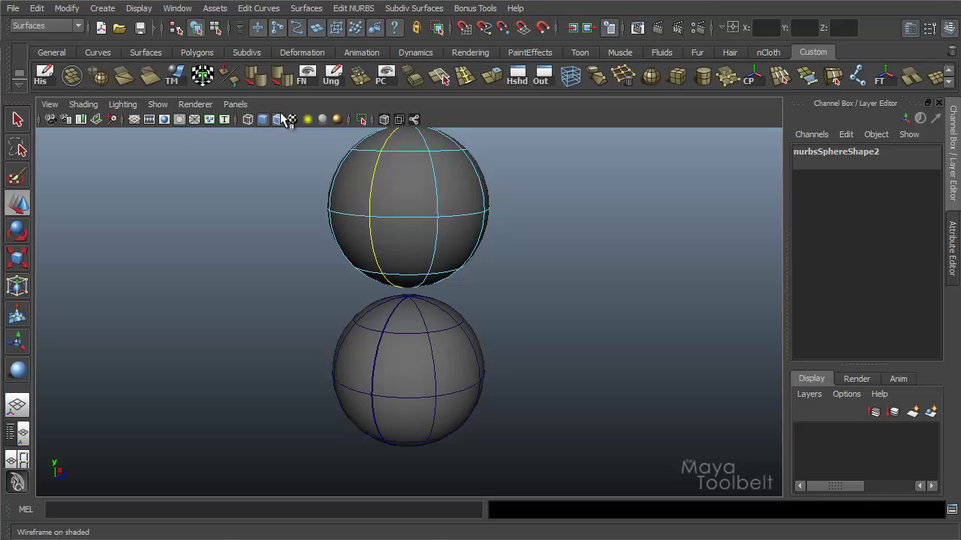
pyautogui.keyDown('alt'); pyautogui.moveTo(535, 331); pyautogui.dragTo(363, 390); pyautogui.keyUp('alt')
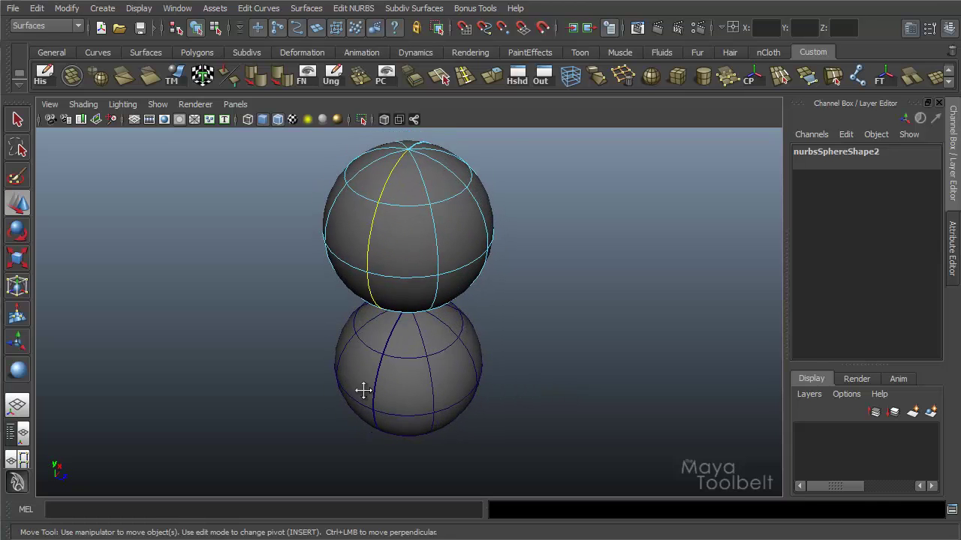
pyautogui.keyDown('alt'); pyautogui.moveTo(363, 390); pyautogui.dragTo(392, 365, button='middle'); pyautogui.keyUp('alt')
pyautogui.keyDown('alt'); pyautogui.moveTo(393, 365); pyautogui.dragTo(612, 383, button='right'); pyautogui.keyUp('alt')
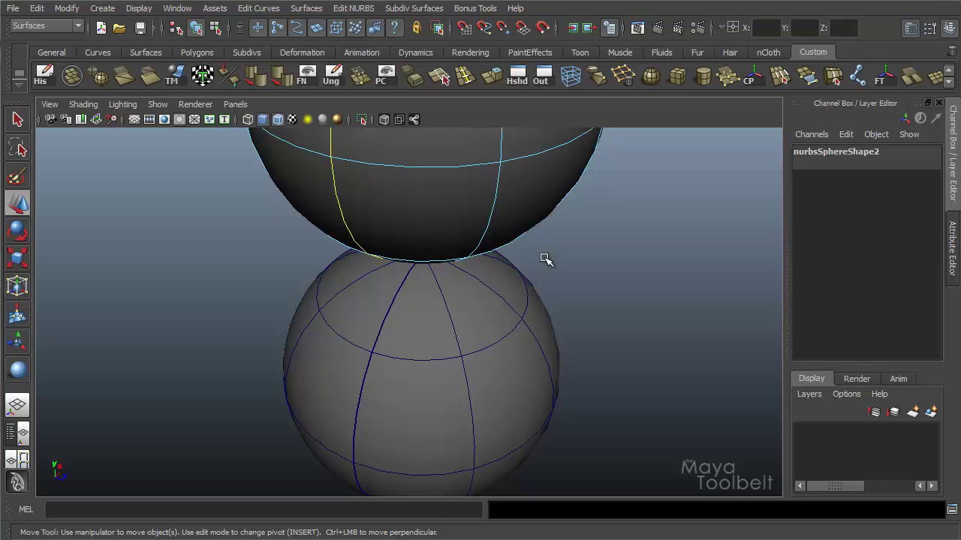
pyautogui.keyDown('alt'); pyautogui.moveTo(545, 259); pyautogui.dragTo(415, 159, button='right'); pyautogui.keyUp('alt')
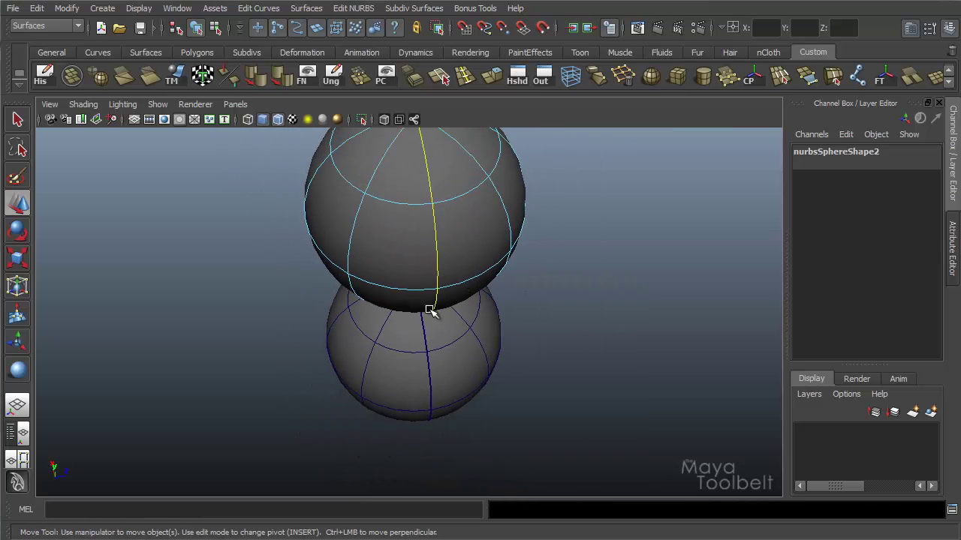
pyautogui.keyDown('alt'); pyautogui.moveTo(490, 253); pyautogui.dragTo(382, 270); pyautogui.keyUp('alt')
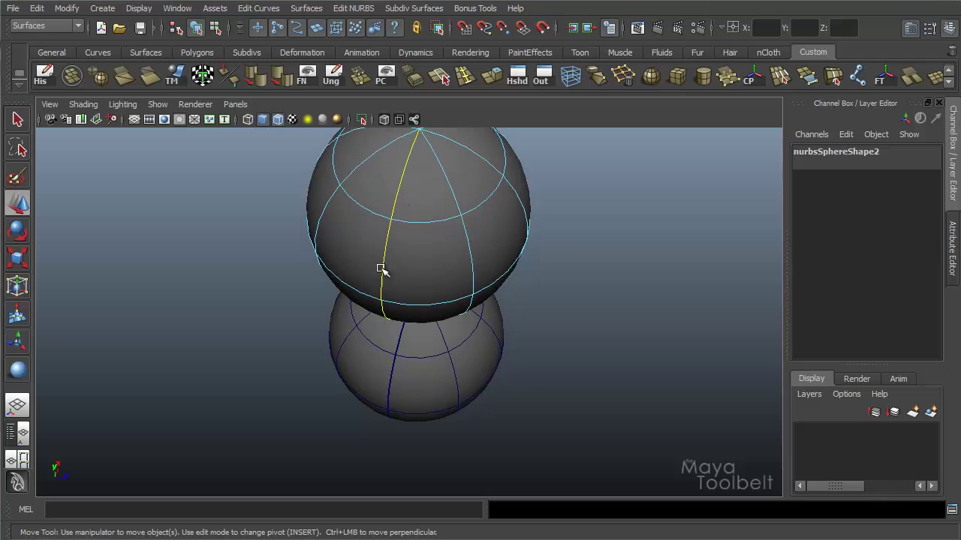
pyautogui.keyDown('alt'); pyautogui.moveTo(420, 348); pyautogui.dragTo(406, 325); pyautogui.keyUp('alt')
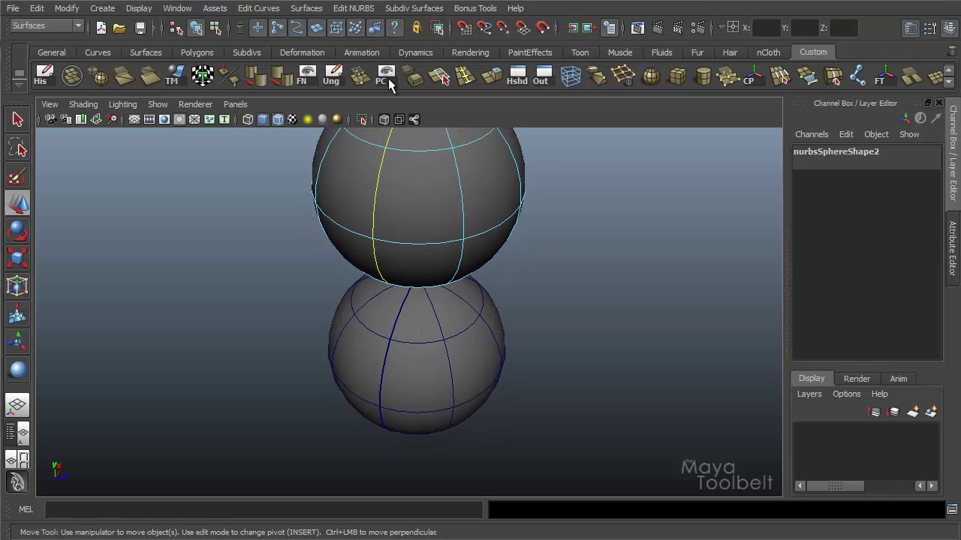
# Apply Move Seam to the selected isoparm and delete the upper sphere's history in object selection mode.
pyautogui.click(354, 9)
pyautogui.click(379, 201)
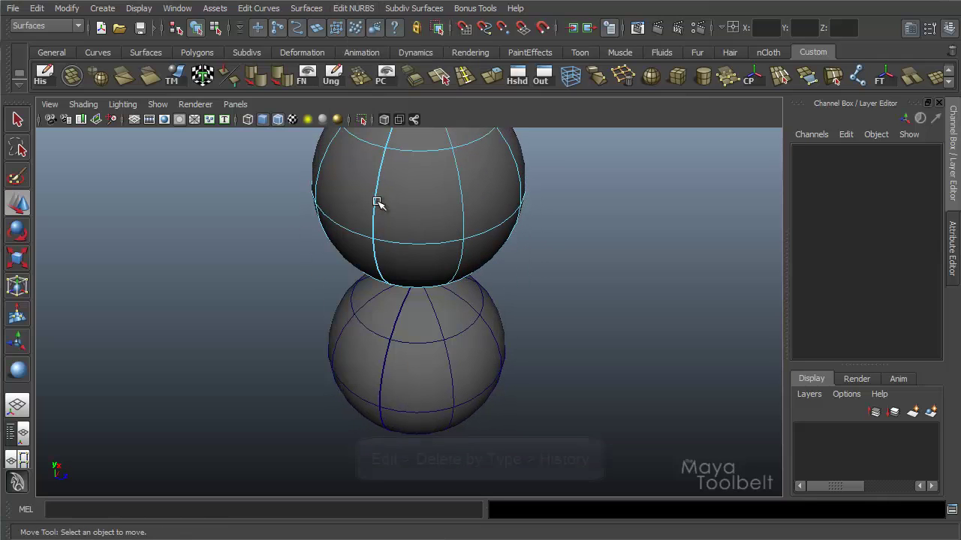
pyautogui.click(196, 29)
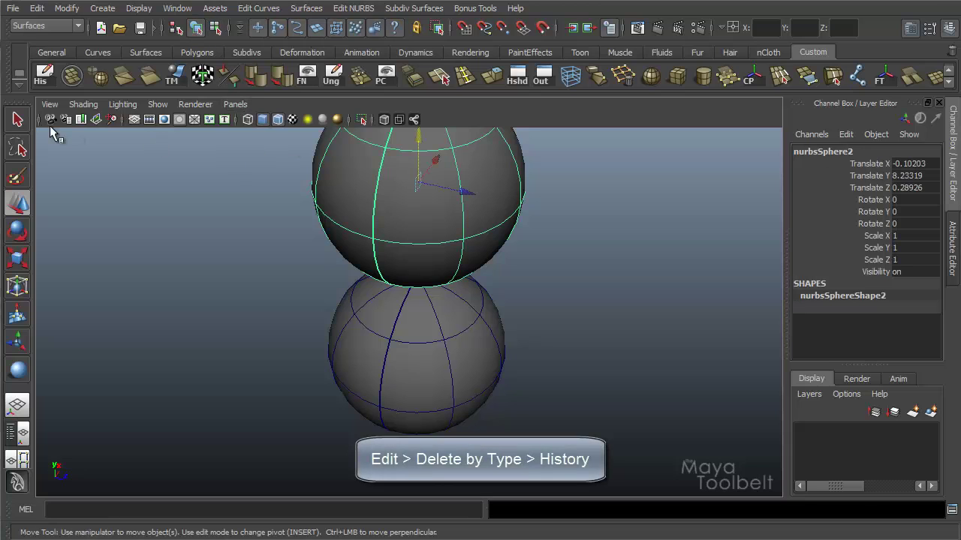
pyautogui.click(48, 77)
pyautogui.click(562, 278)
# Select both spheres and switch to component selection with only the line components pickable.
pyautogui.click(406, 231)
pyautogui.keyDown('shift'); pyautogui.click(445, 365); pyautogui.keyUp('shift')
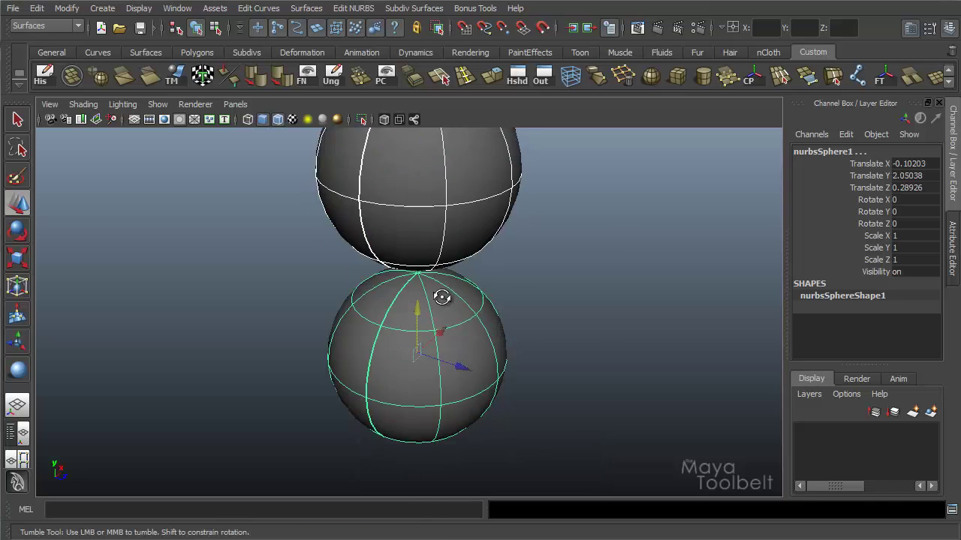
pyautogui.keyDown('alt'); pyautogui.moveTo(443, 298); pyautogui.dragTo(398, 264); pyautogui.keyUp('alt')
pyautogui.keyDown('alt'); pyautogui.moveTo(396, 249); pyautogui.dragTo(384, 265, button='middle'); pyautogui.keyUp('alt')
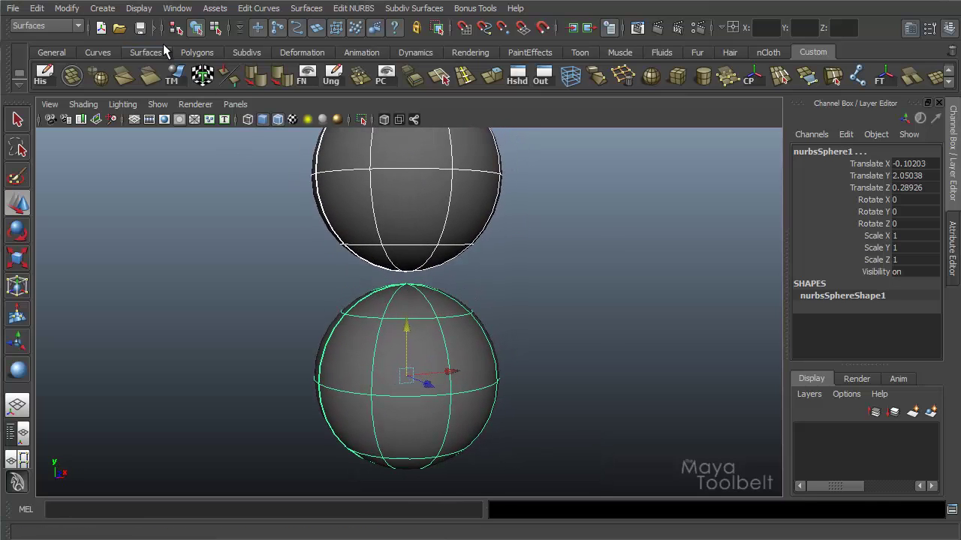
pyautogui.click(215, 28)
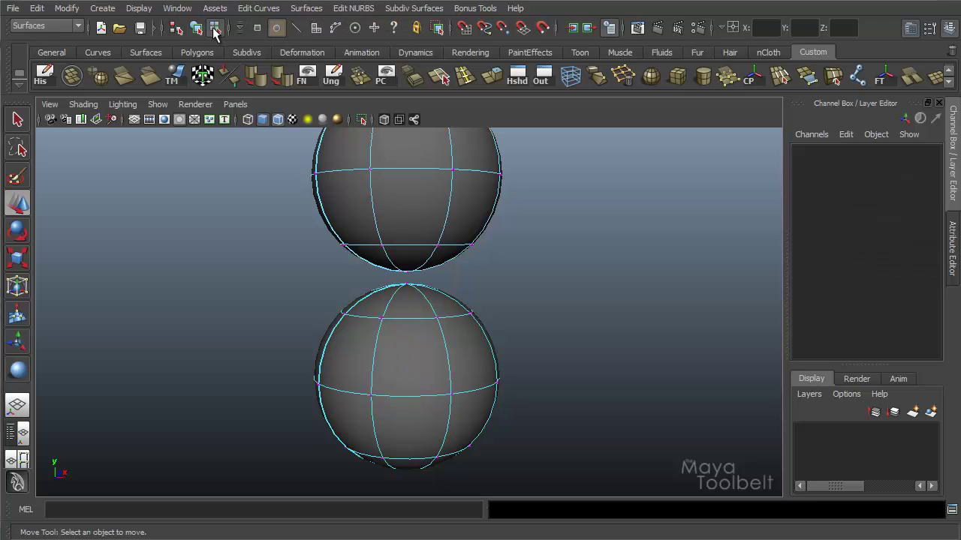
pyautogui.click(297, 27)
# Select the horizontal isoparm nearest the upper sphere's bottom pole and the one nearest the lower sphere's top pole.
pyautogui.click(412, 248)
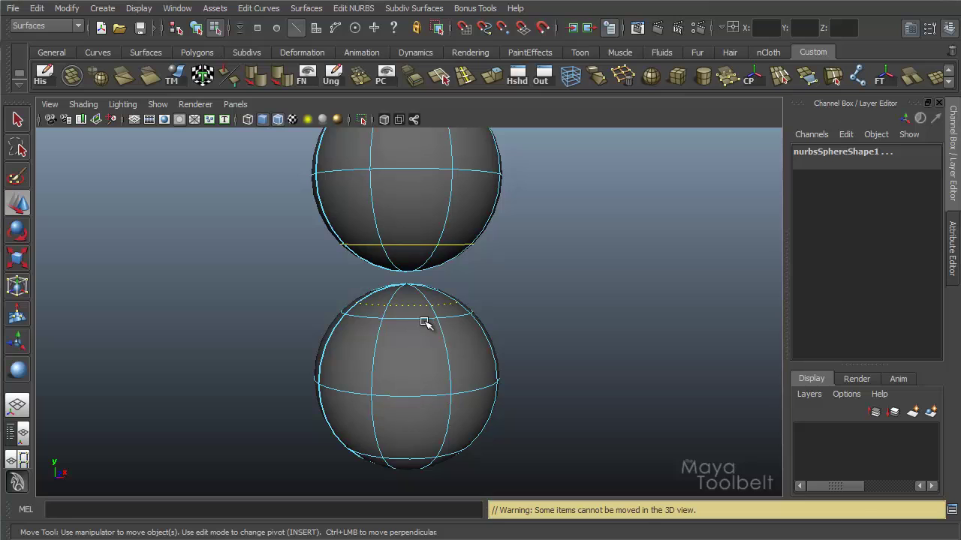
pyautogui.hotkey('ctrl', 'z')
pyautogui.keyDown('alt'); pyautogui.moveTo(451, 350); pyautogui.dragTo(418, 355); pyautogui.keyUp('alt')
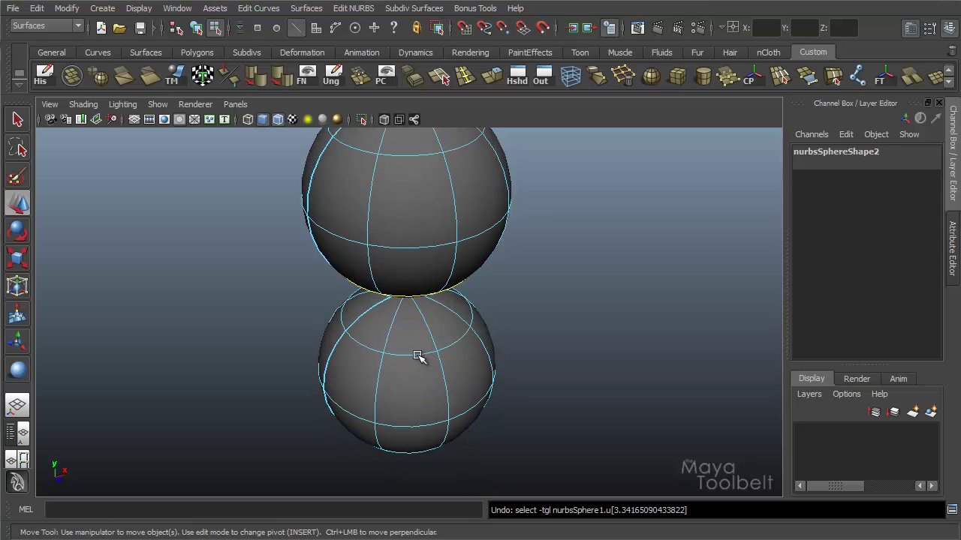
pyautogui.keyDown('shift'); pyautogui.click(419, 353); pyautogui.keyUp('shift')
pyautogui.keyDown('alt'); pyautogui.moveTo(535, 339); pyautogui.dragTo(470, 274); pyautogui.keyUp('alt')
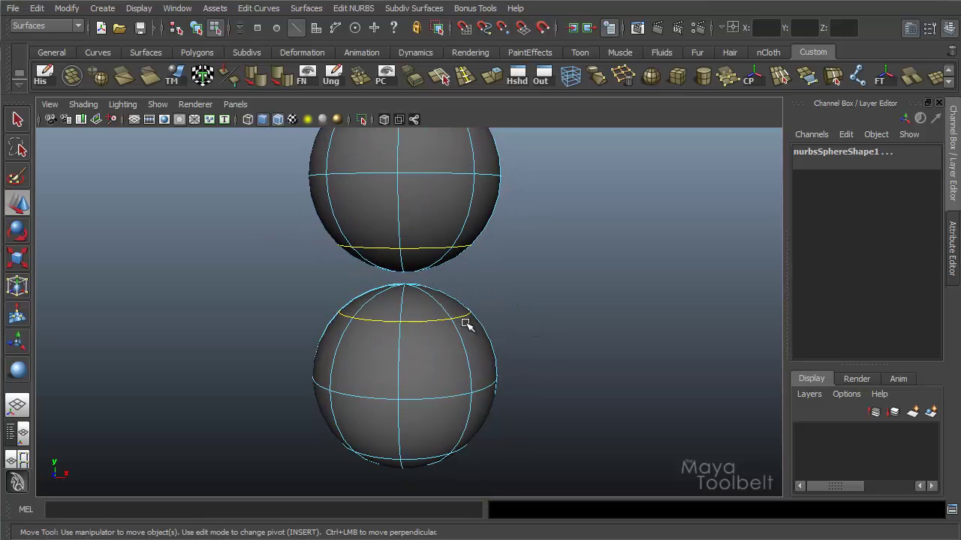
# Attach the two spheres at the selected isoparms with Attach Surfaces and check the neck joining them for twisting.
pyautogui.keyDown('alt'); pyautogui.moveTo(465, 324); pyautogui.dragTo(470, 304); pyautogui.keyUp('alt')
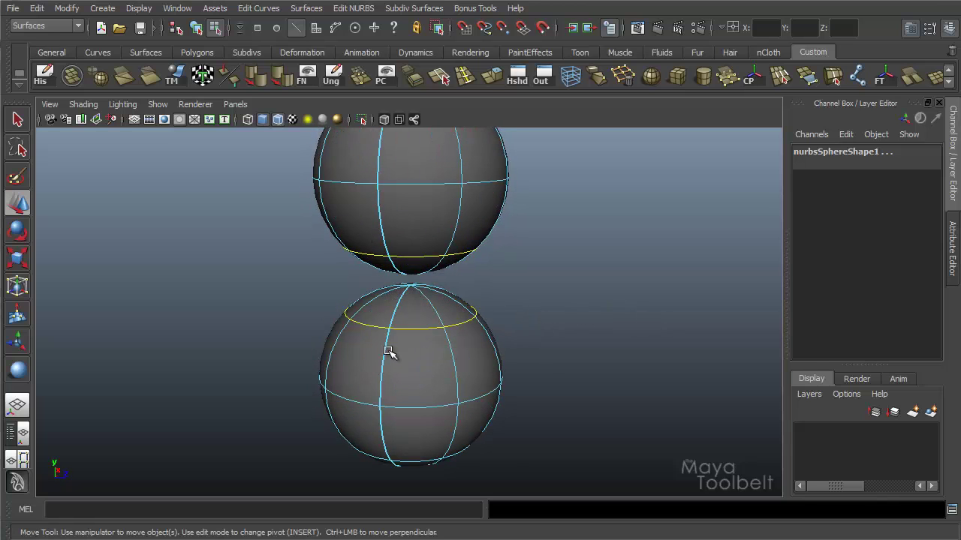
pyautogui.keyDown('alt'); pyautogui.moveTo(388, 352); pyautogui.dragTo(376, 282); pyautogui.keyUp('alt')
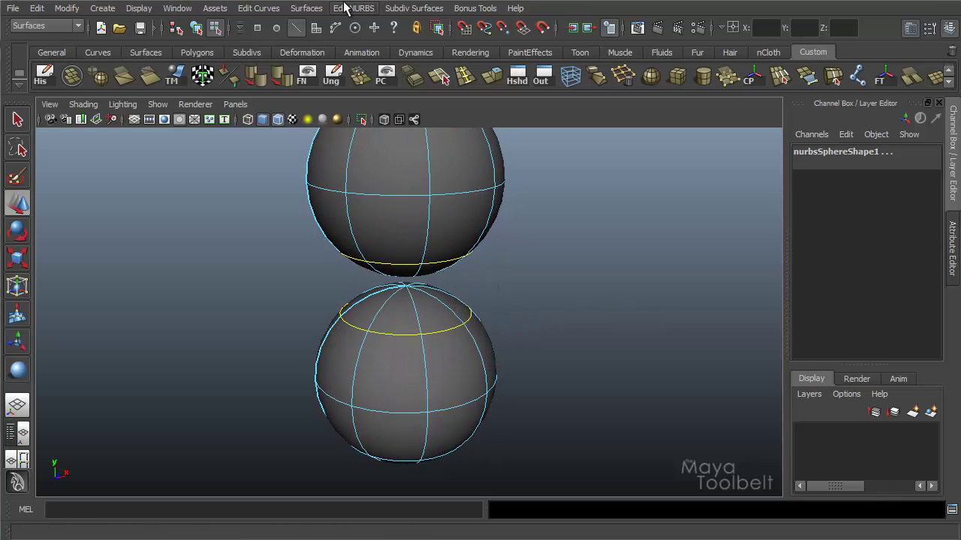
pyautogui.click(346, 7)
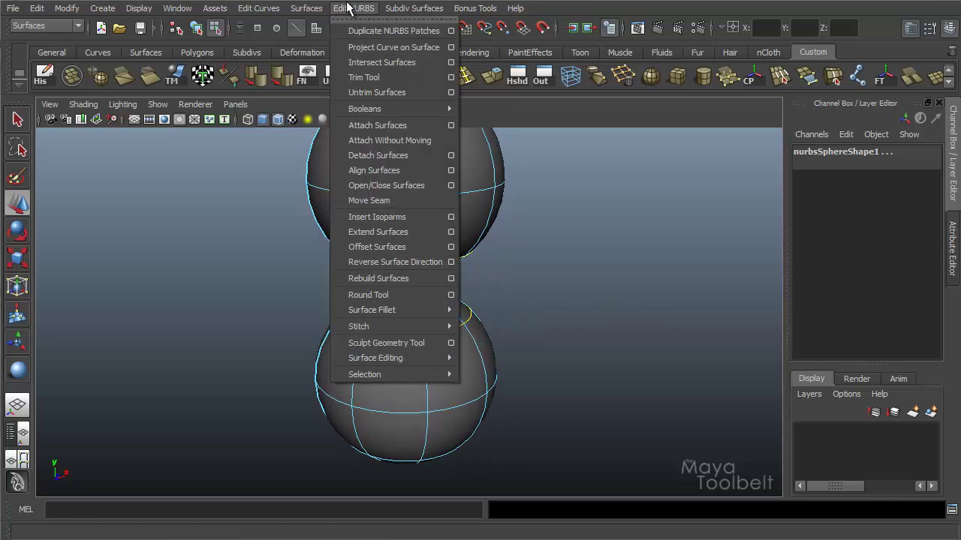
pyautogui.click(379, 127)
pyautogui.keyDown('alt'); pyautogui.moveTo(330, 241); pyautogui.dragTo(307, 266); pyautogui.keyUp('alt')
pyautogui.keyDown('alt'); pyautogui.moveTo(307, 265); pyautogui.dragTo(611, 319, button='right'); pyautogui.keyUp('alt')
pyautogui.keyDown('alt'); pyautogui.moveTo(611, 320); pyautogui.dragTo(459, 300); pyautogui.keyUp('alt')
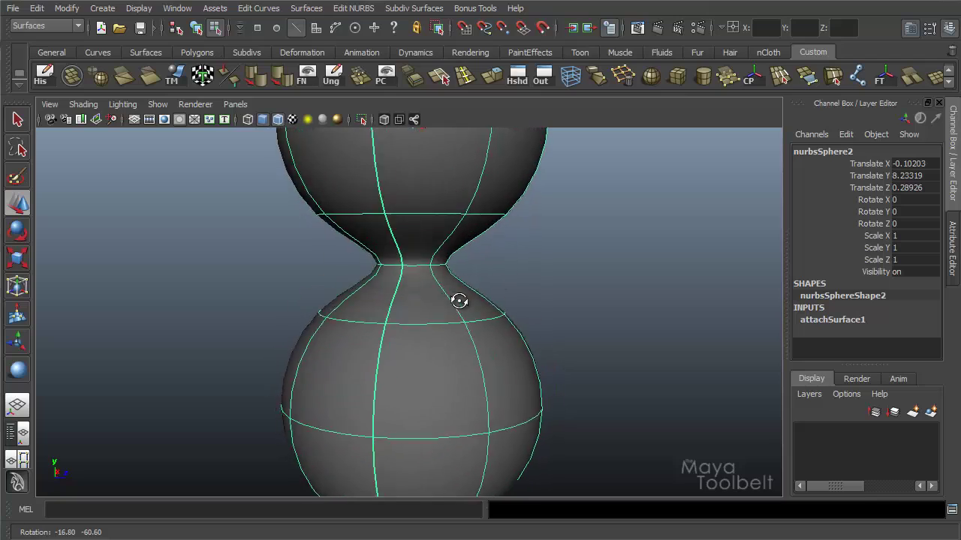
pyautogui.keyDown('alt'); pyautogui.moveTo(504, 315); pyautogui.dragTo(415, 300, button='right'); pyautogui.keyUp('alt')
pyautogui.keyDown('alt'); pyautogui.moveTo(416, 301); pyautogui.dragTo(448, 298); pyautogui.keyUp('alt')
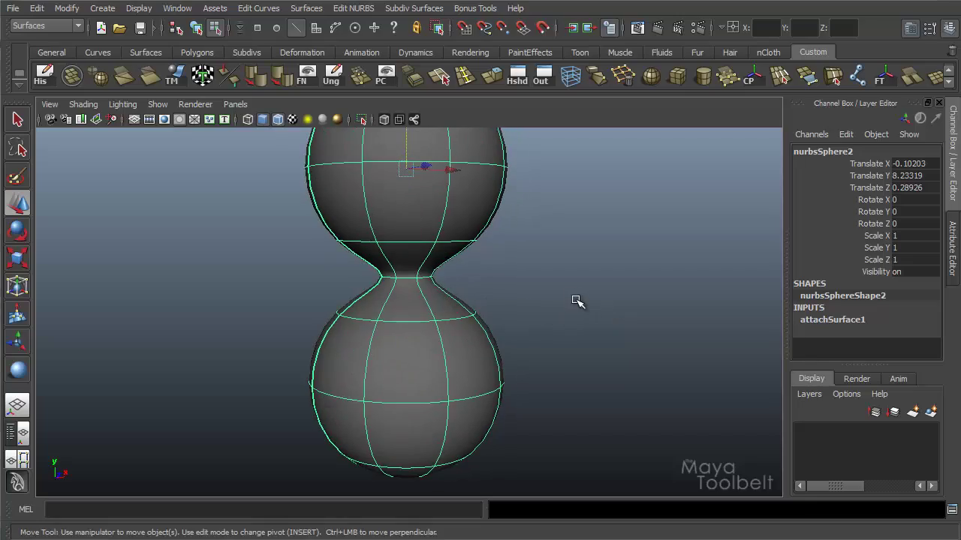
pyautogui.keyDown('alt'); pyautogui.moveTo(577, 301); pyautogui.dragTo(513, 316, button='right'); pyautogui.keyUp('alt')
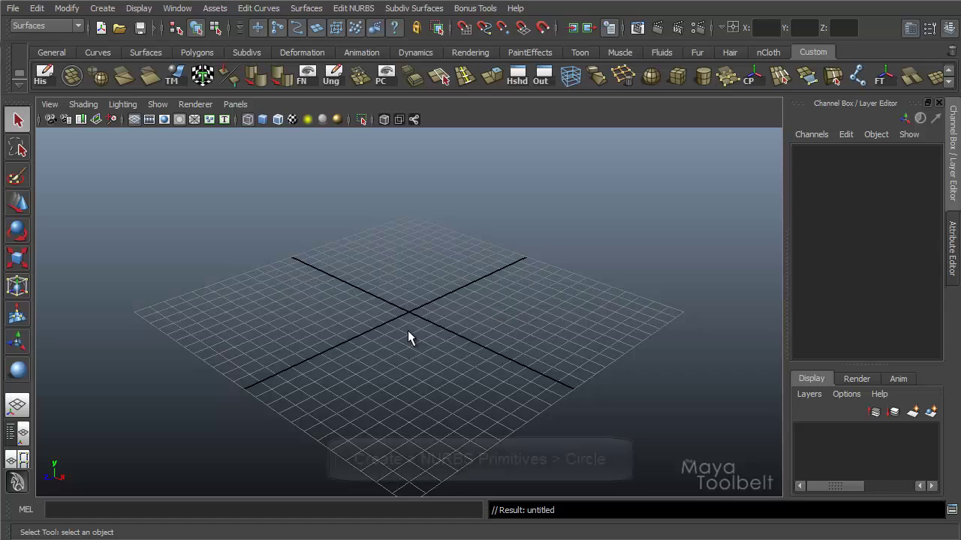
# Draw a NURBS circle around the grid's centre and activate the Move tool.
pyautogui.click(102, 8)
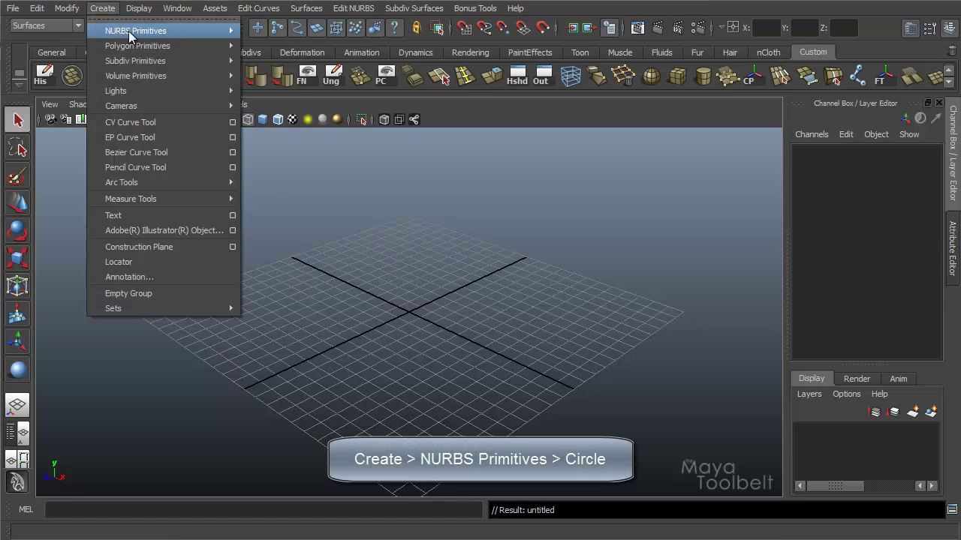
pyautogui.moveTo(129, 30)
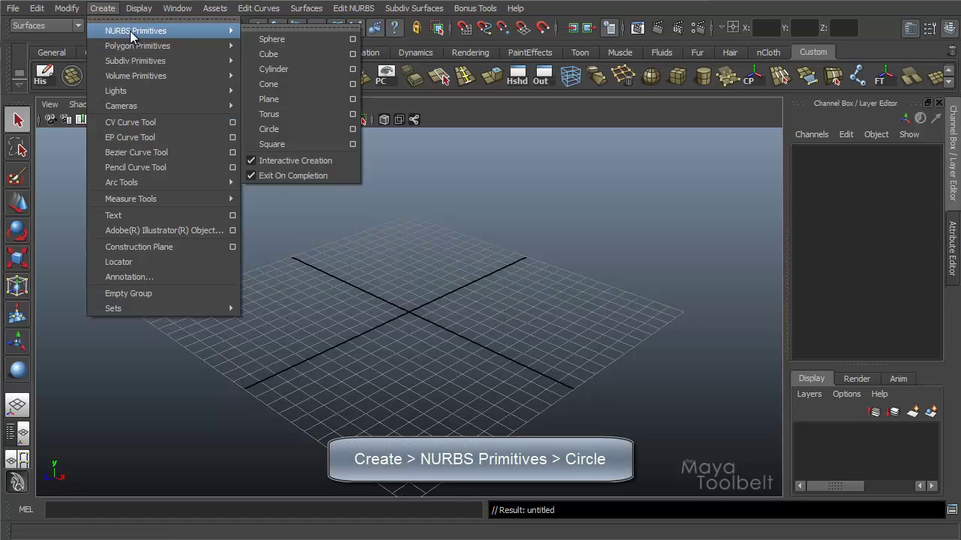
pyautogui.click(292, 133)
pyautogui.moveTo(406, 316); pyautogui.dragTo(536, 275)
pyautogui.press('w')
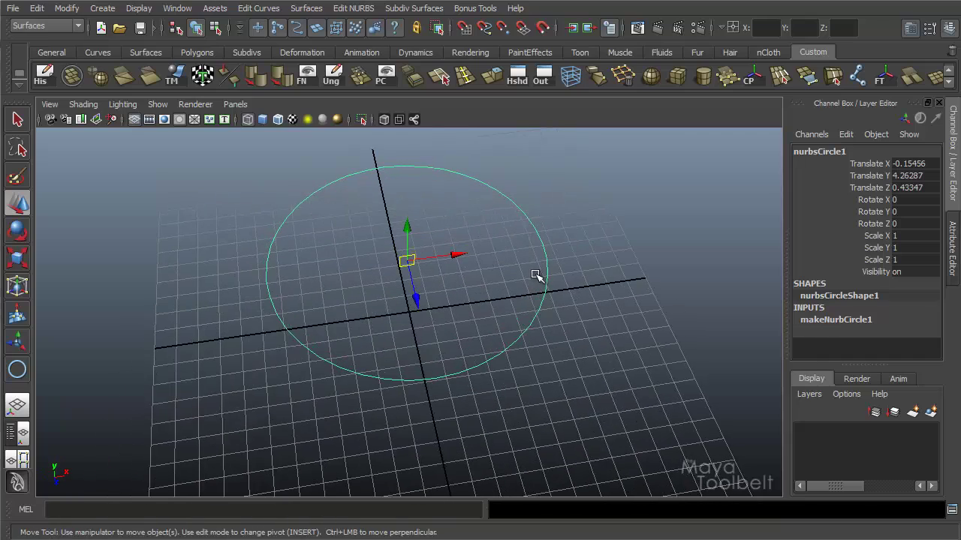
pyautogui.click(103, 9)
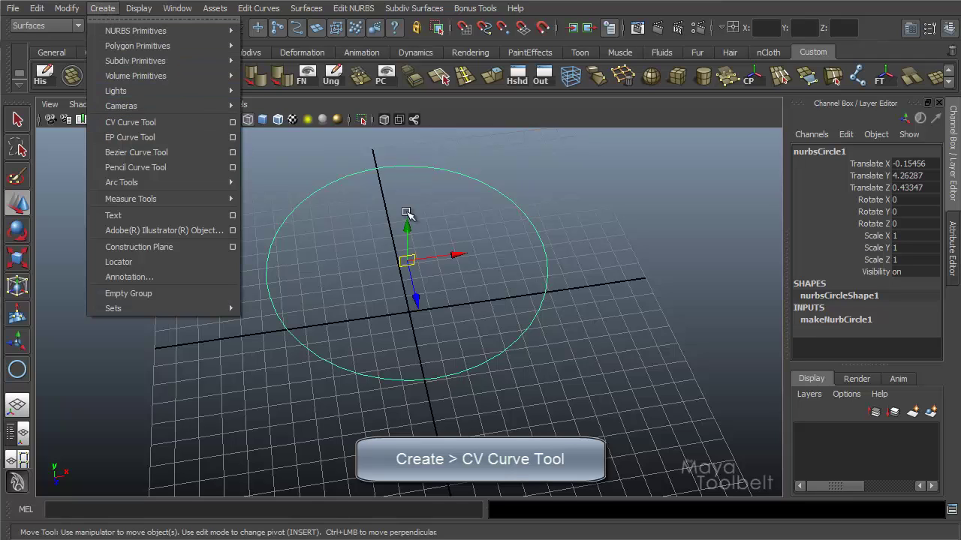
pyautogui.click(474, 186)
pyautogui.moveTo(491, 211); pyautogui.dragTo(508, 234)
pyautogui.keyDown('alt'); pyautogui.moveTo(435, 247); pyautogui.dragTo(473, 179); pyautogui.keyUp('alt')
pyautogui.moveTo(438, 264)
pyautogui.keyDown('alt'); pyautogui.mouseDown()
pyautogui.moveTo(585, 280)
pyautogui.moveTo(481, 265)
pyautogui.moveTo(403, 223)
pyautogui.moveTo(461, 270)
pyautogui.moveTo(456, 264)
pyautogui.mouseUp(); pyautogui.keyUp('alt')
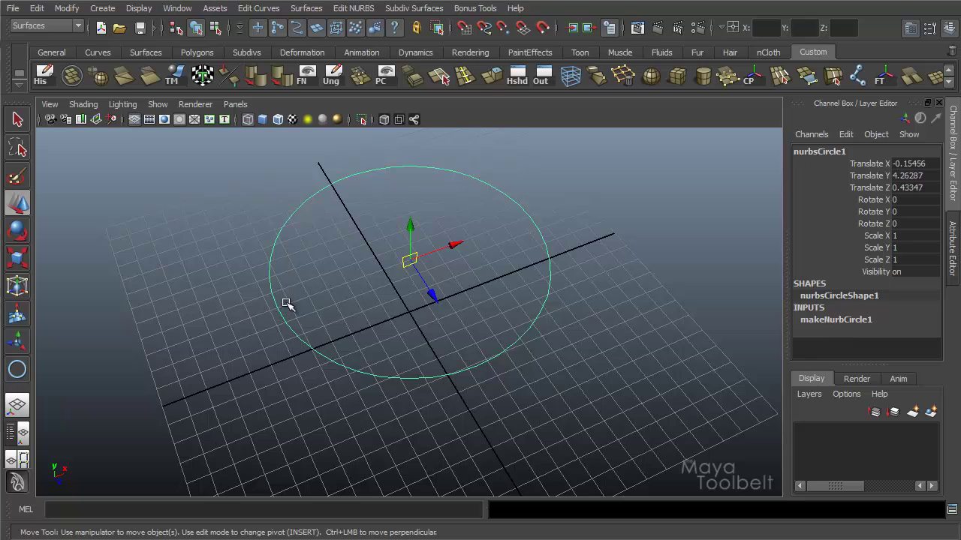
pyautogui.keyDown('alt'); pyautogui.moveTo(518, 306); pyautogui.dragTo(386, 168); pyautogui.keyUp('alt')
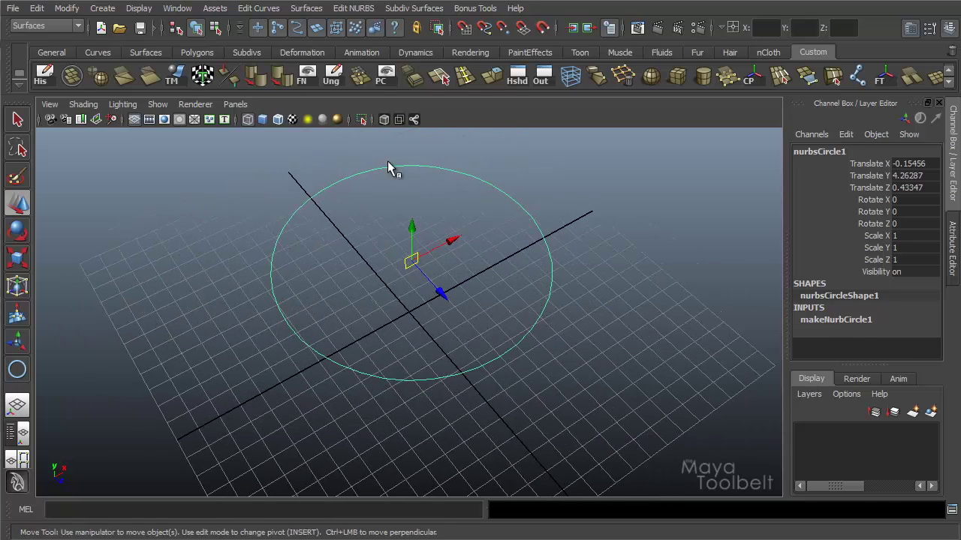
# Draw an open S-shaped curve across the circle with the CV Curve Tool and finish it.
pyautogui.click(102, 8)
pyautogui.click(129, 123)
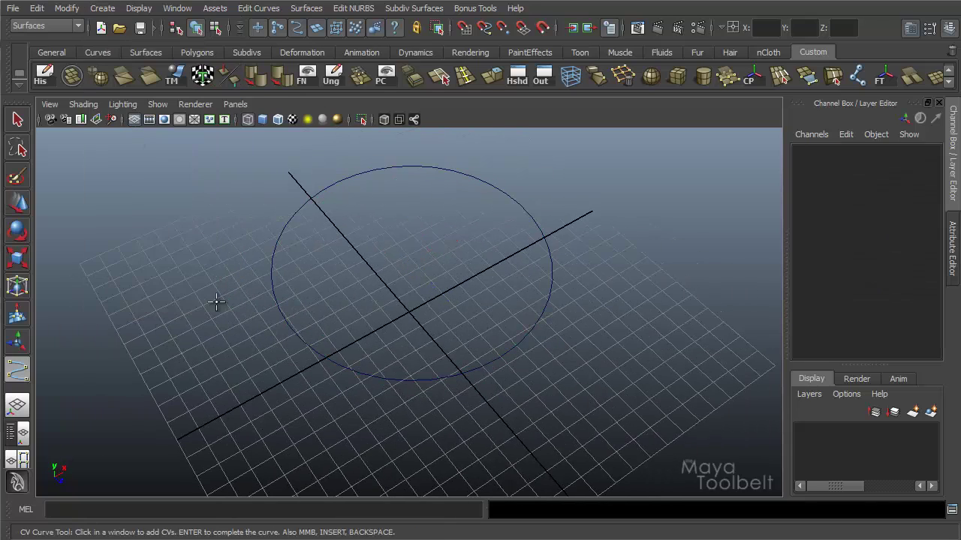
pyautogui.click(224, 287)
pyautogui.click(316, 237)
pyautogui.click(384, 234)
pyautogui.click(467, 298)
pyautogui.click(530, 365)
pyautogui.click(619, 421)
pyautogui.click(690, 361)
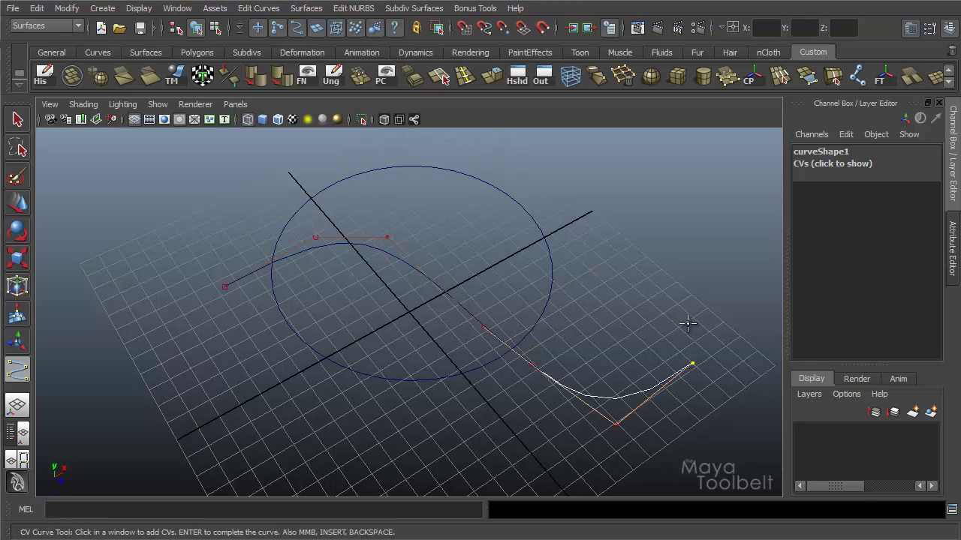
pyautogui.click(689, 327)
pyautogui.press('Return')
pyautogui.press('w')
# Compare the open curve with the closed circle and delete the open curve.
pyautogui.keyDown('alt'); pyautogui.moveTo(327, 325); pyautogui.dragTo(204, 334); pyautogui.keyUp('alt')
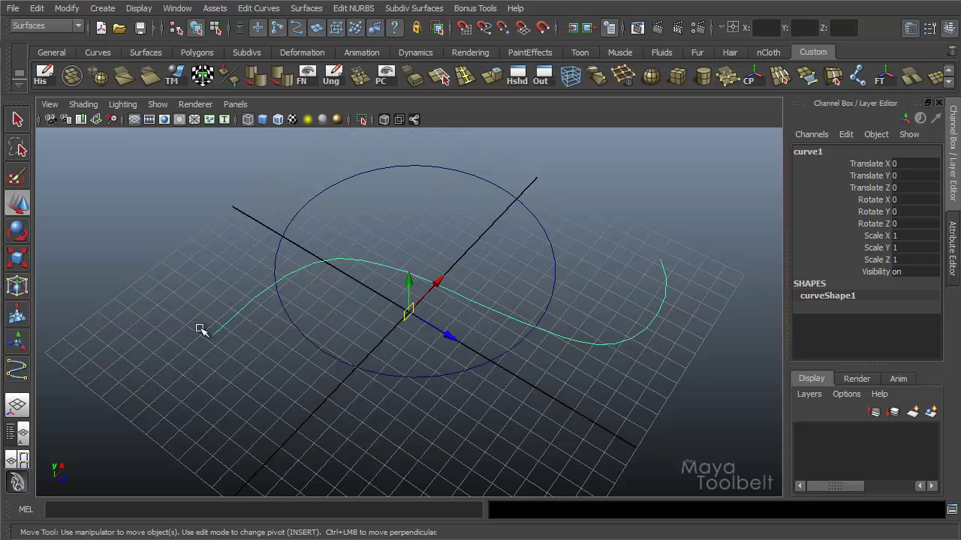
pyautogui.keyDown('alt'); pyautogui.moveTo(668, 349); pyautogui.dragTo(584, 273); pyautogui.keyUp('alt')
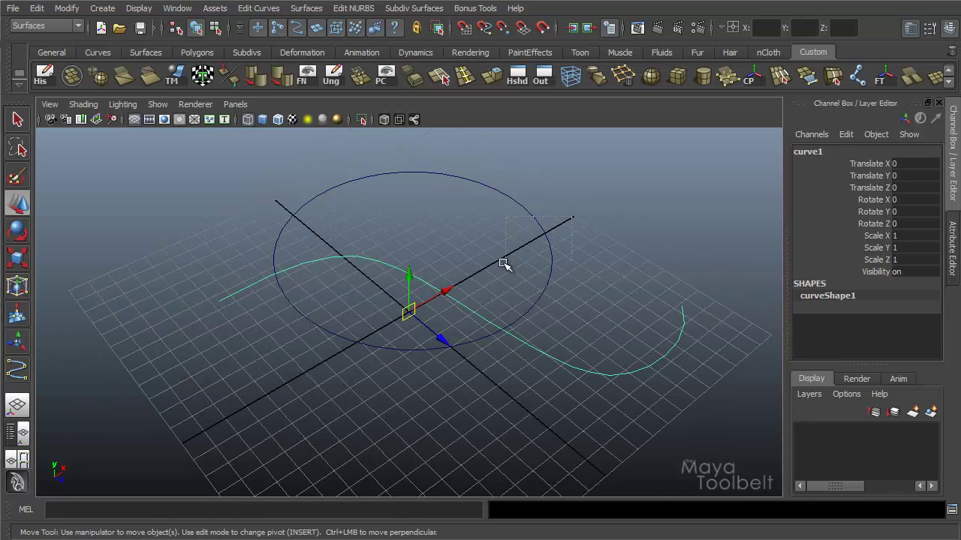
pyautogui.moveTo(503, 263); pyautogui.dragTo(500, 266)
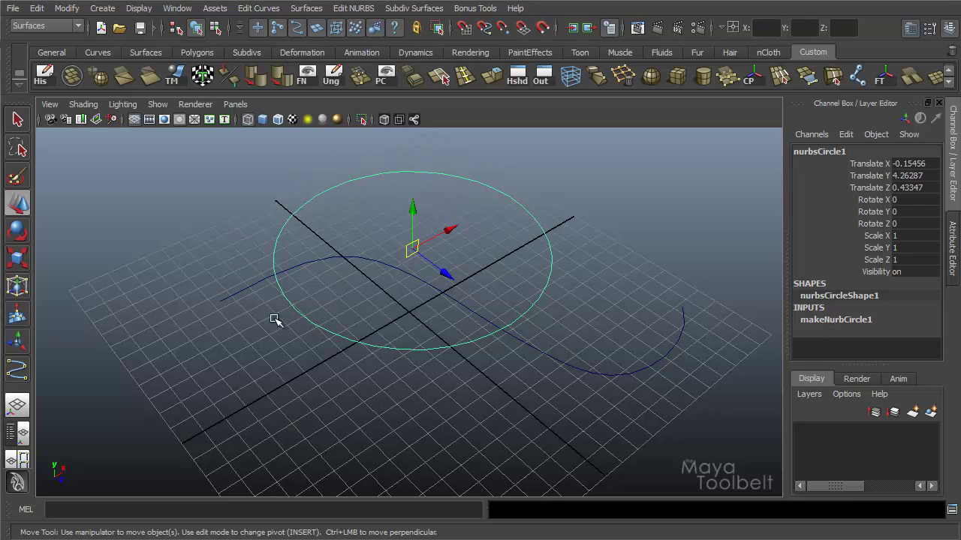
pyautogui.keyDown('alt'); pyautogui.moveTo(599, 274); pyautogui.dragTo(622, 280); pyautogui.keyUp('alt')
pyautogui.moveTo(614, 350); pyautogui.dragTo(644, 400)
pyautogui.press('Delete')
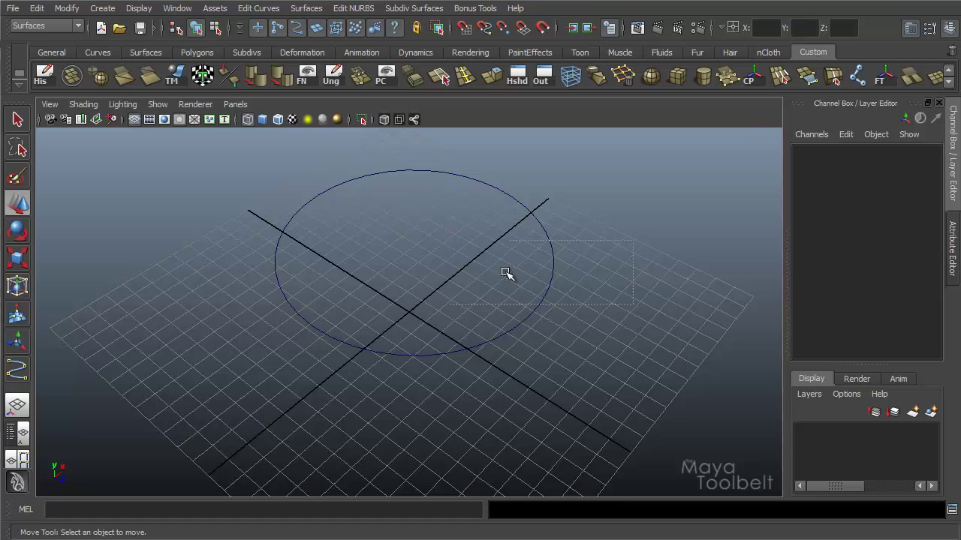
# Display the control vertices of the NURBS circle.
pyautogui.moveTo(508, 275); pyautogui.dragTo(533, 179)
pyautogui.moveTo(548, 180); pyautogui.dragTo(485, 176, button='right')
pyautogui.keyDown('alt'); pyautogui.moveTo(485, 176); pyautogui.dragTo(428, 198); pyautogui.keyUp('alt')
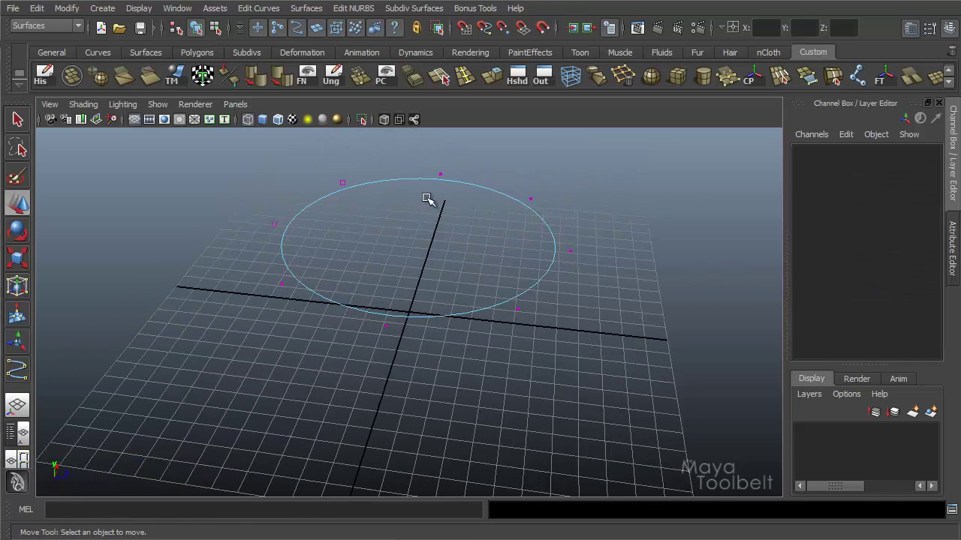
# Hide the grid and change the viewport background to black.
pyautogui.click(149, 119)
pyautogui.keyDown('alt'); pyautogui.moveTo(395, 284); pyautogui.dragTo(410, 315); pyautogui.keyUp('alt')
pyautogui.hotkey('alt', 'b')
pyautogui.keyDown('alt'); pyautogui.moveTo(576, 326); pyautogui.dragTo(583, 331); pyautogui.keyUp('alt')
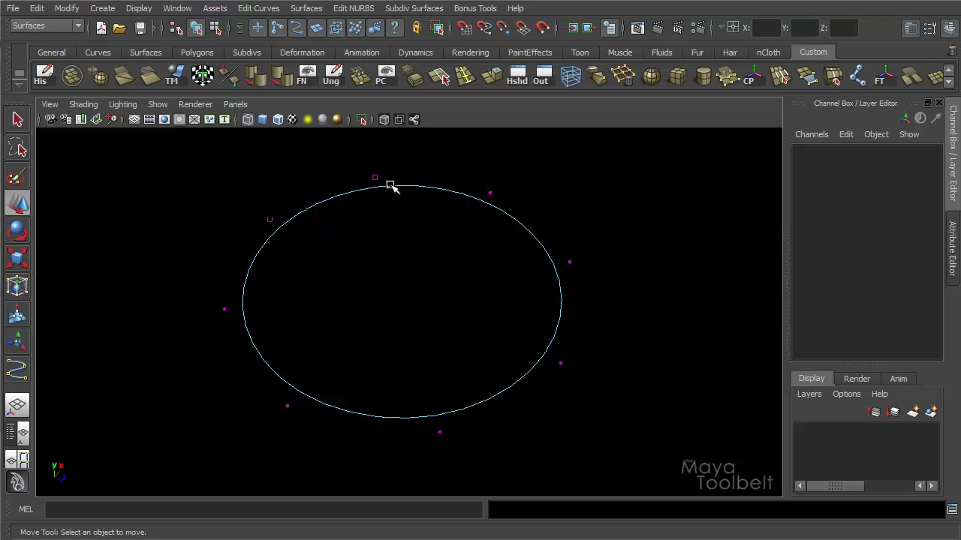
# Pick a curve point on the opposite side of the circle from its current seam and apply Move Seam there.
pyautogui.moveTo(410, 184); pyautogui.dragTo(418, 153, button='right')
pyautogui.moveTo(275, 372); pyautogui.dragTo(529, 317)
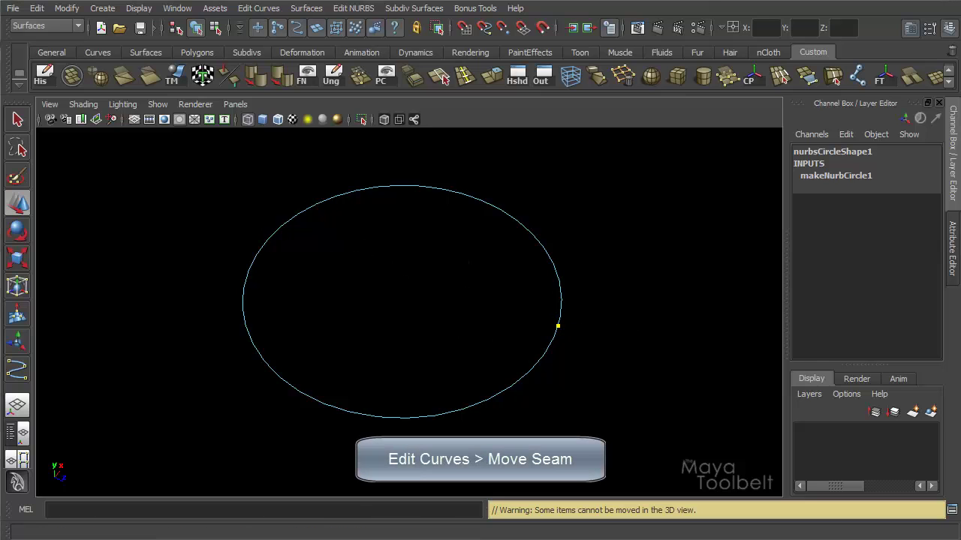
pyautogui.click(258, 8)
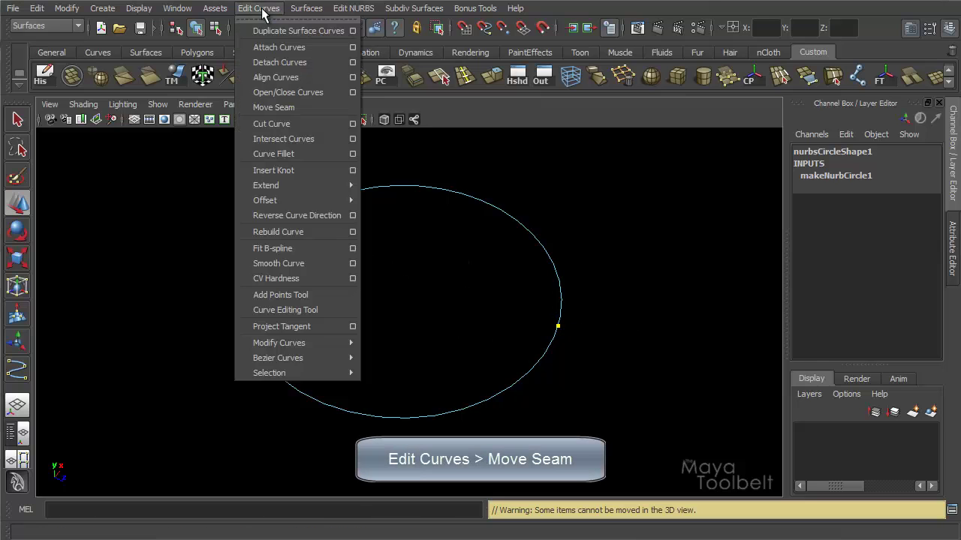
pyautogui.click(296, 110)
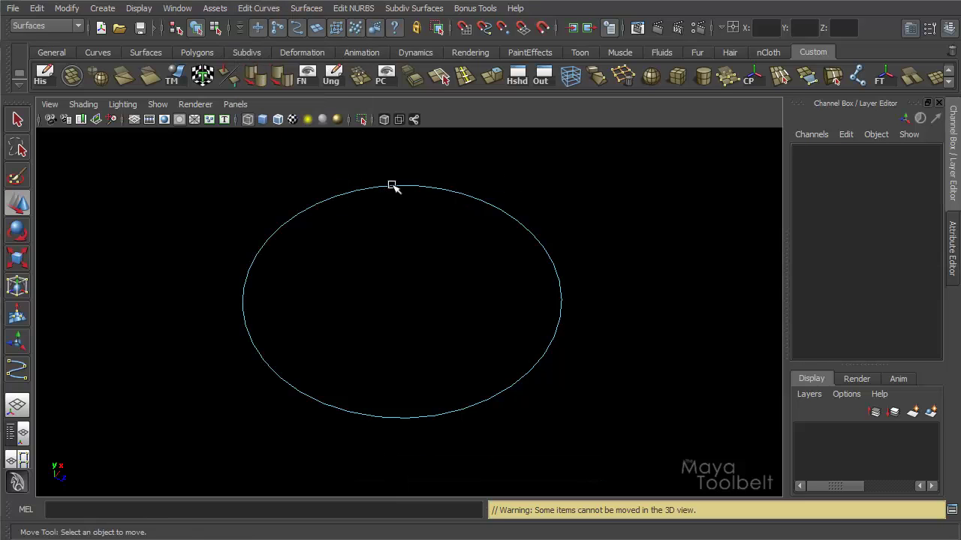
# Display the circle's control vertices again to check where the curve starts.
pyautogui.moveTo(391, 186); pyautogui.dragTo(318, 185, button='right')
pyautogui.hotkey('ctrl', 'z')
pyautogui.keyDown('alt'); pyautogui.moveTo(517, 368); pyautogui.dragTo(516, 371); pyautogui.keyUp('alt')
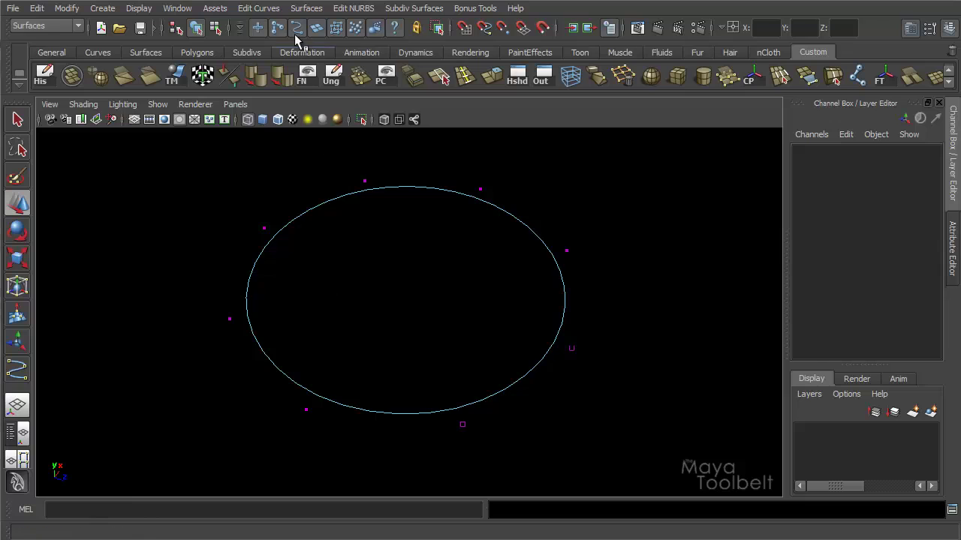
pyautogui.click(56, 26)
pyautogui.click(56, 26)
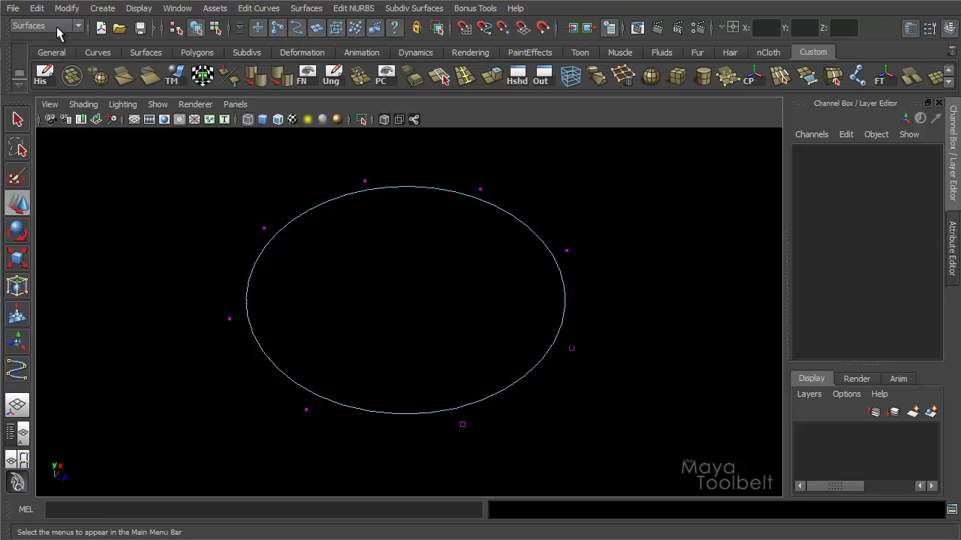
pyautogui.click(259, 9)
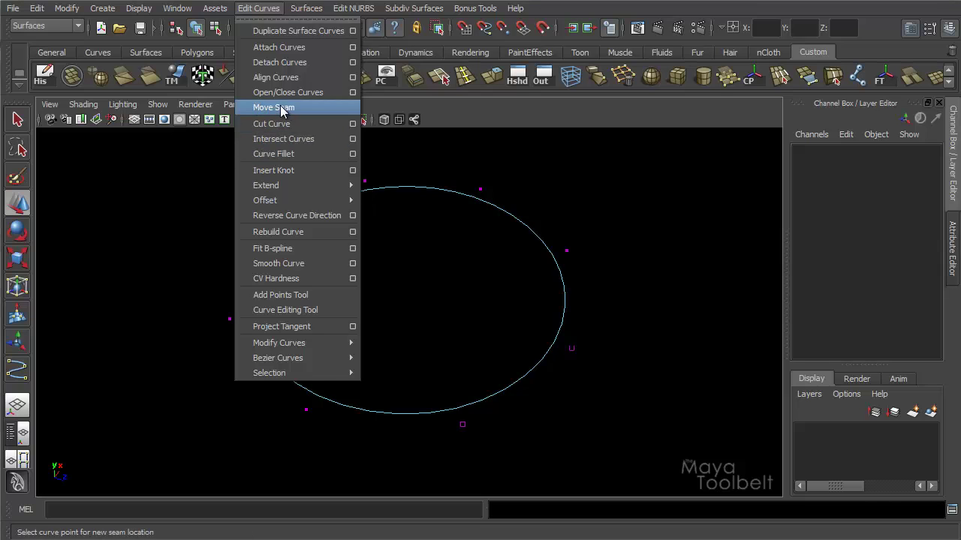
pyautogui.click(353, 8)
pyautogui.click(353, 8)
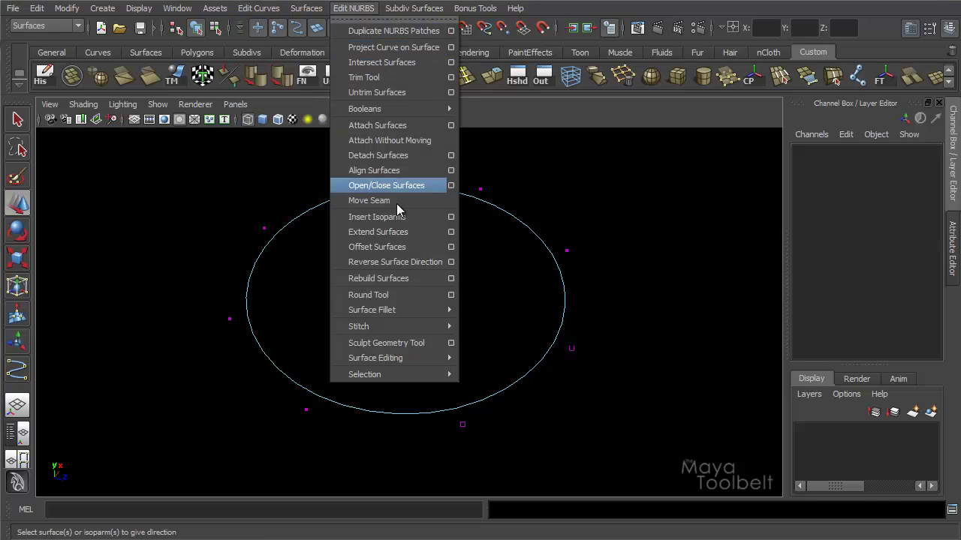
pyautogui.click(502, 253)
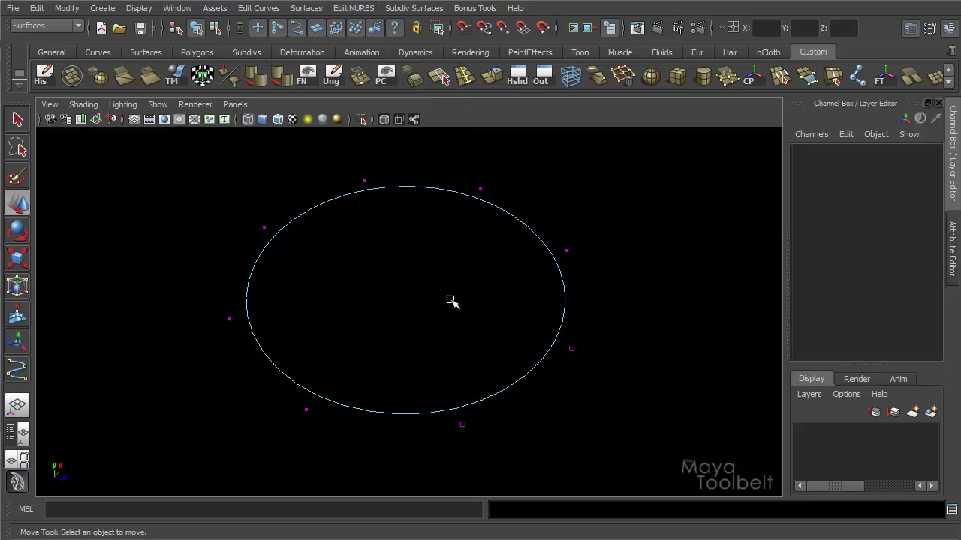